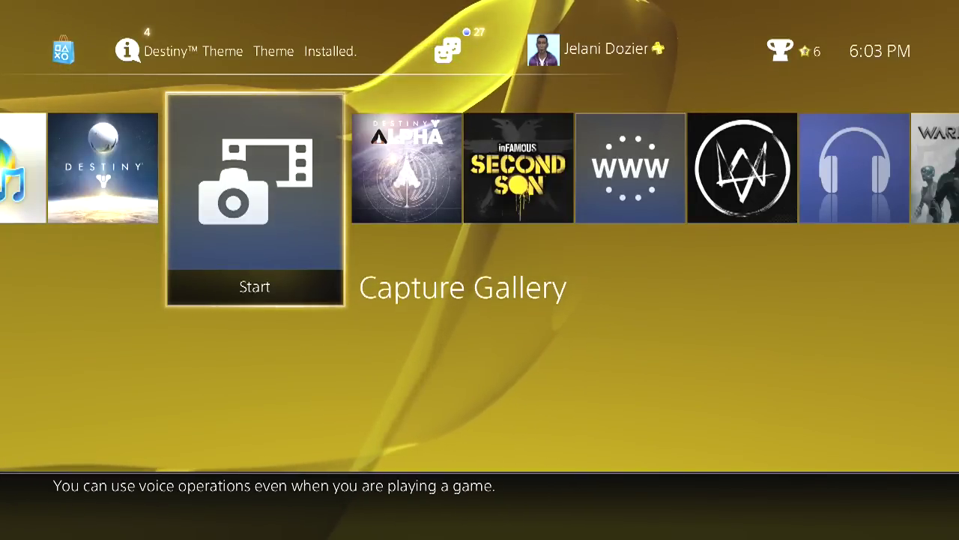
# Launch FEZ from the home screen and bring up the Share options
pyautogui.press('F1')
pyautogui.press('Escape')
pyautogui.press('Left')
pyautogui.press('Left')
pyautogui.press('Left')
pyautogui.press('Left')
pyautogui.press('Left')
pyautogui.press('Left')
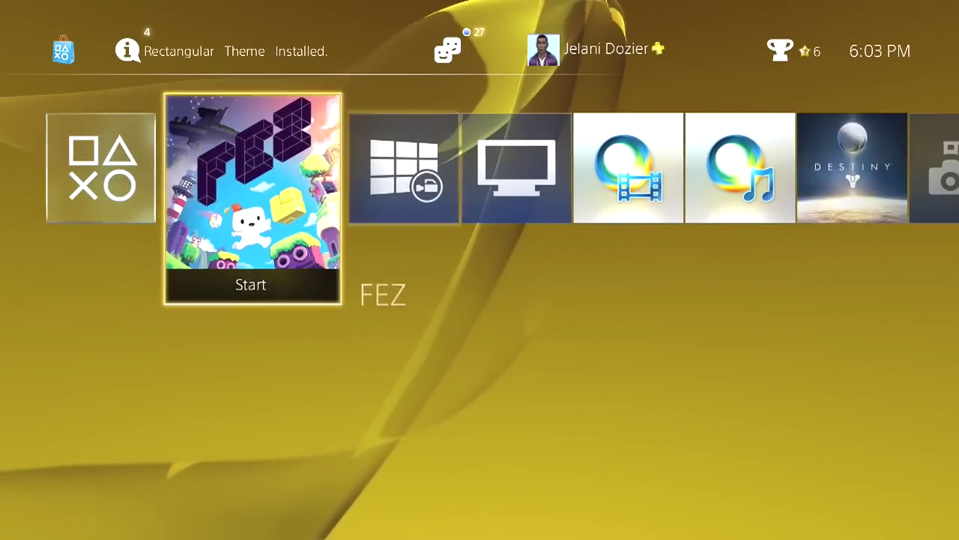
pyautogui.press('Return')
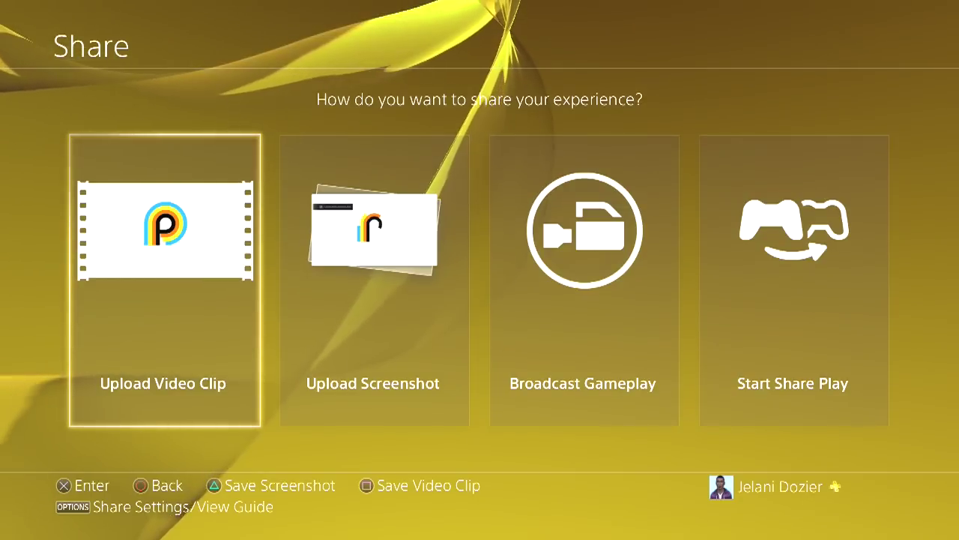
# Look through the sharing options, from uploading clips and screenshots to broadcasting and Share Play
pyautogui.press('Right')
pyautogui.press('Right')
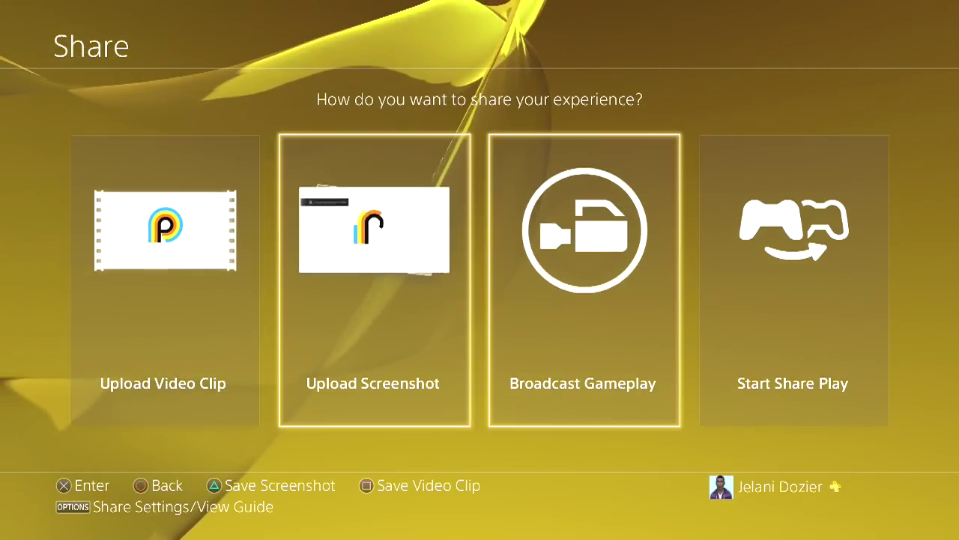
pyautogui.press('Left')
pyautogui.press('Left')
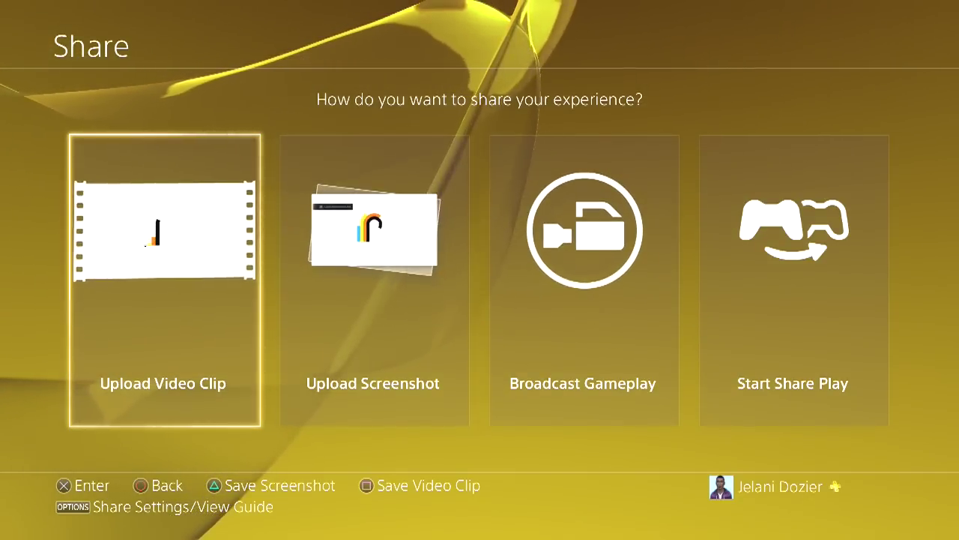
pyautogui.press('Right')
pyautogui.press('Right')
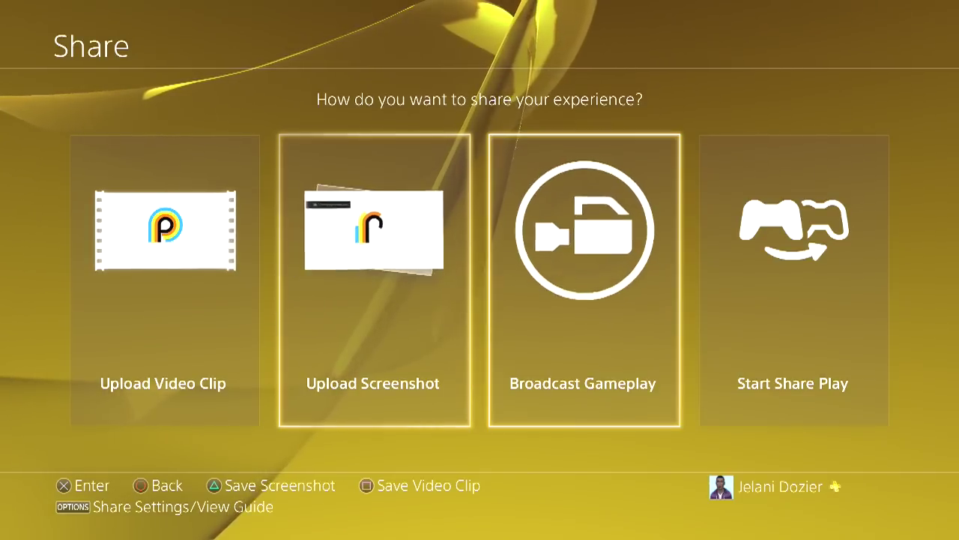
pyautogui.press('Right')
pyautogui.press('Left')
pyautogui.press('Right')
pyautogui.press('Left')
pyautogui.press('Right')
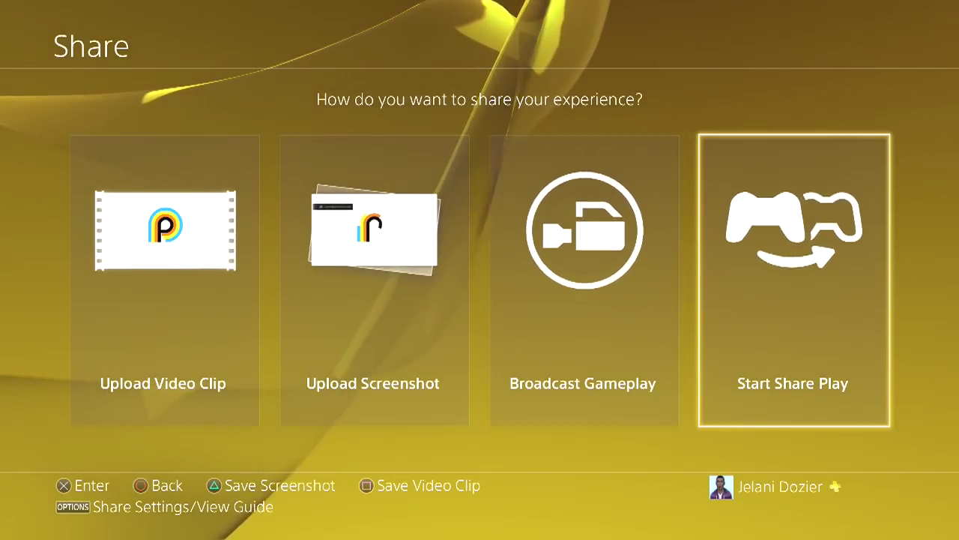
# Choose Broadcast Gameplay and select Twitch as the streaming service
pyautogui.press('Left')
pyautogui.press('Return')
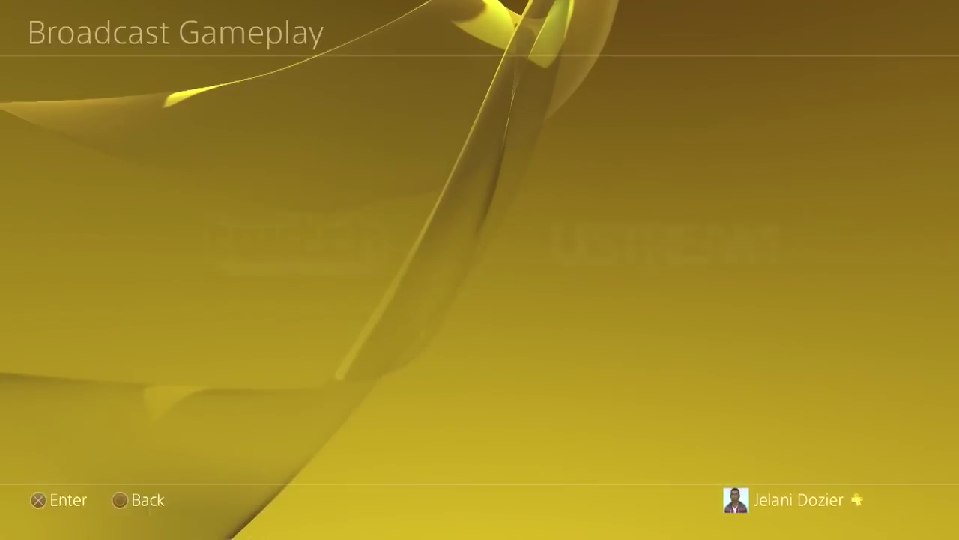
pyautogui.press('Return')
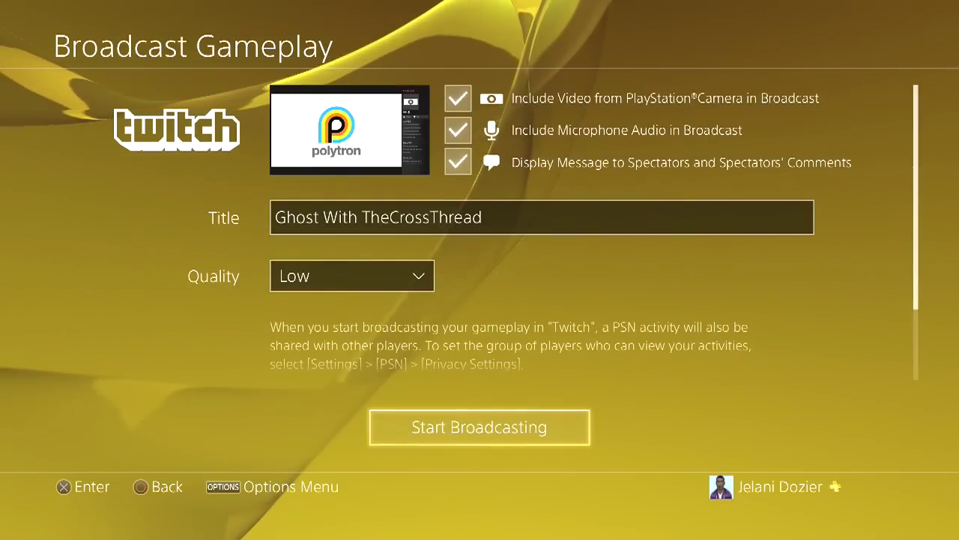
# Replace the broadcast title with "Test 2.0 tut"
pyautogui.press('Up')
pyautogui.press('Up')
pyautogui.press('Up')
pyautogui.press('Up')
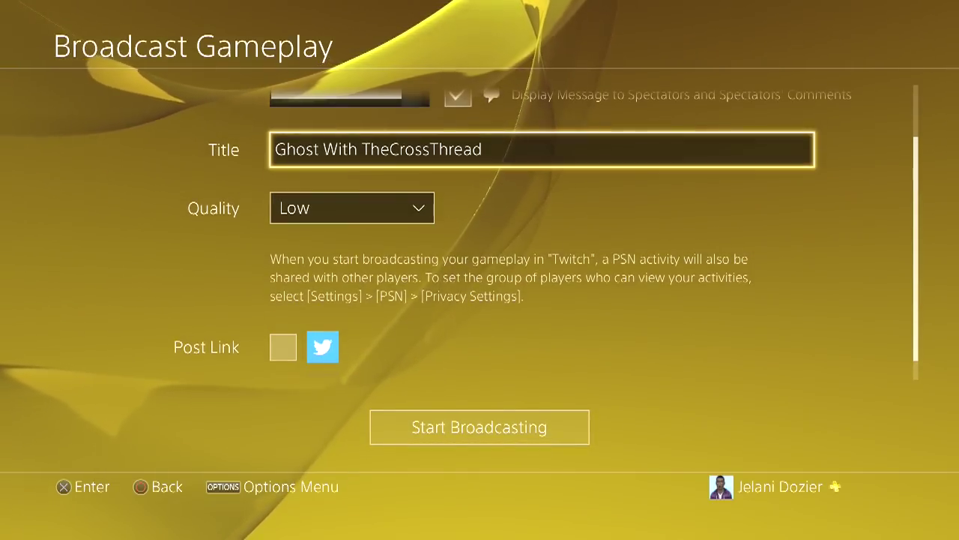
pyautogui.press('Return')
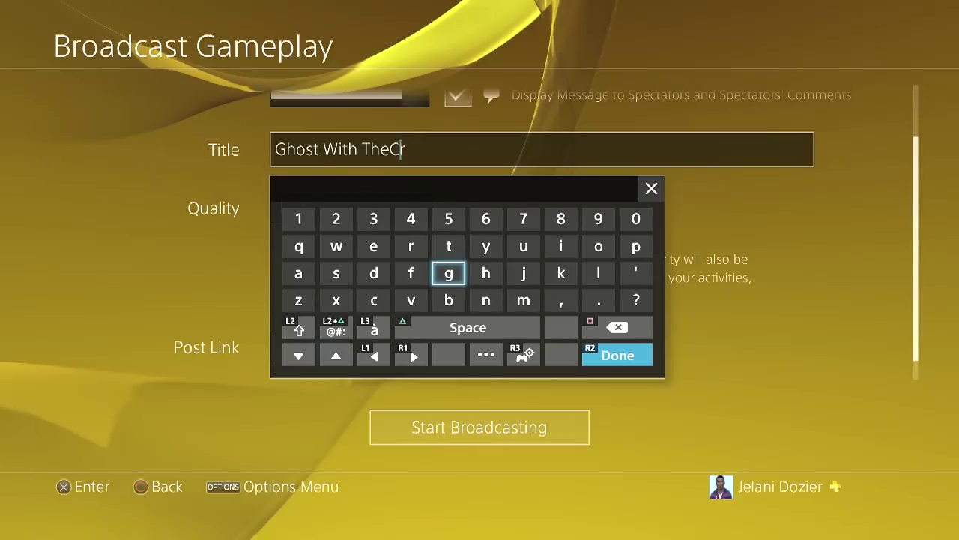
pyautogui.write('Te')
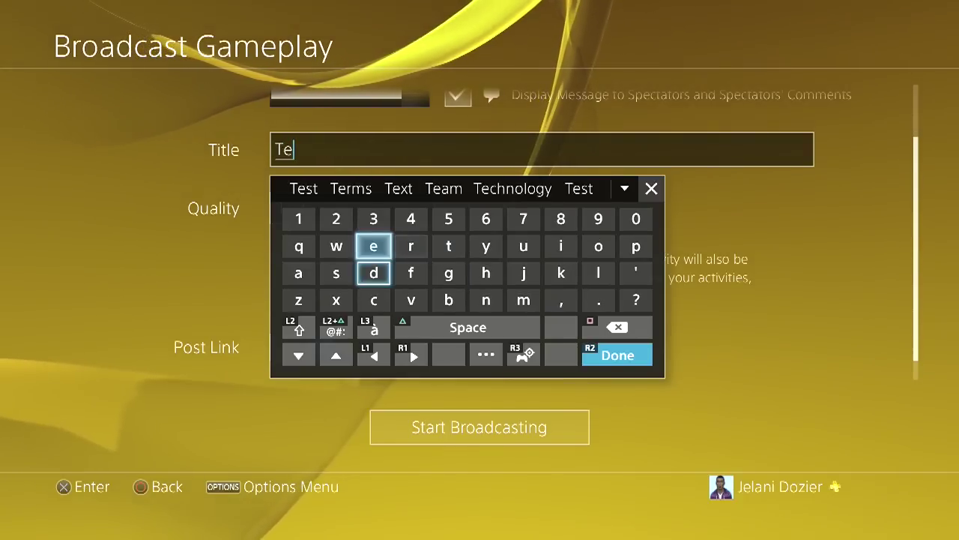
pyautogui.write('st')
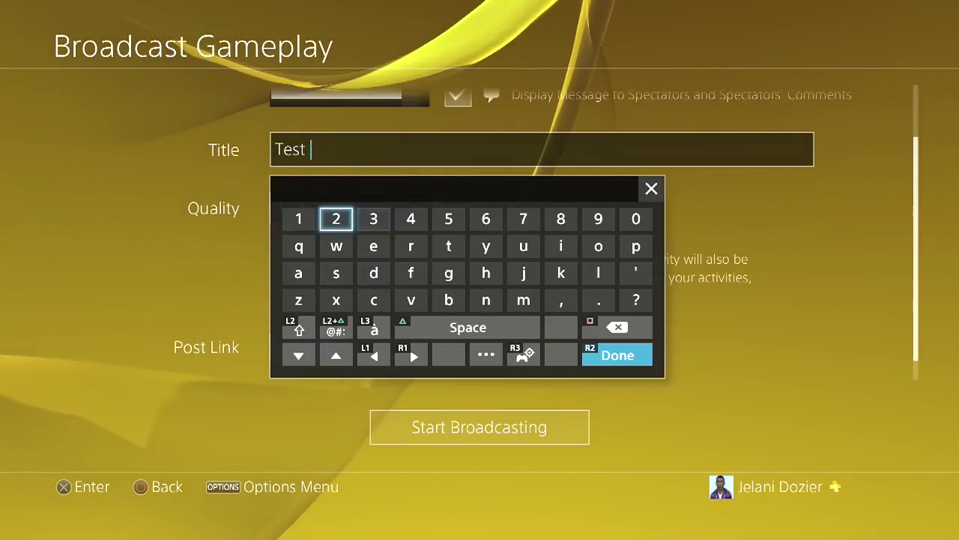
pyautogui.write(' 2.')
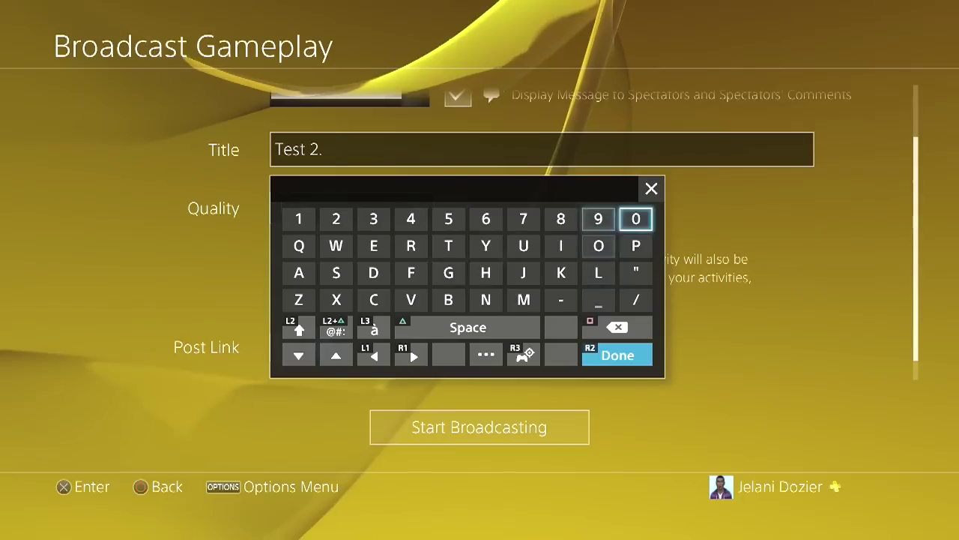
pyautogui.write('0 tut')
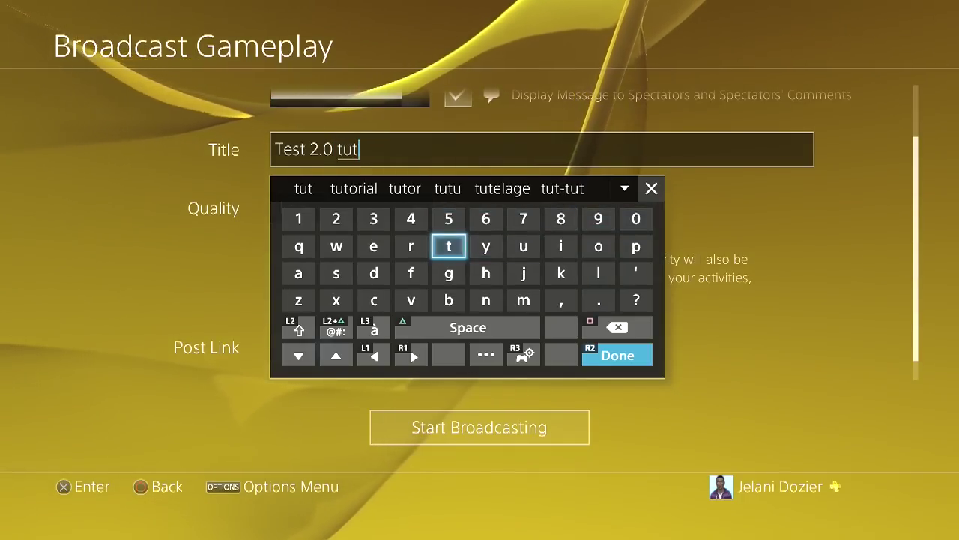
pyautogui.press('Return')
# Set the broadcast quality to Medium
pyautogui.press('Down')
pyautogui.press('Return')
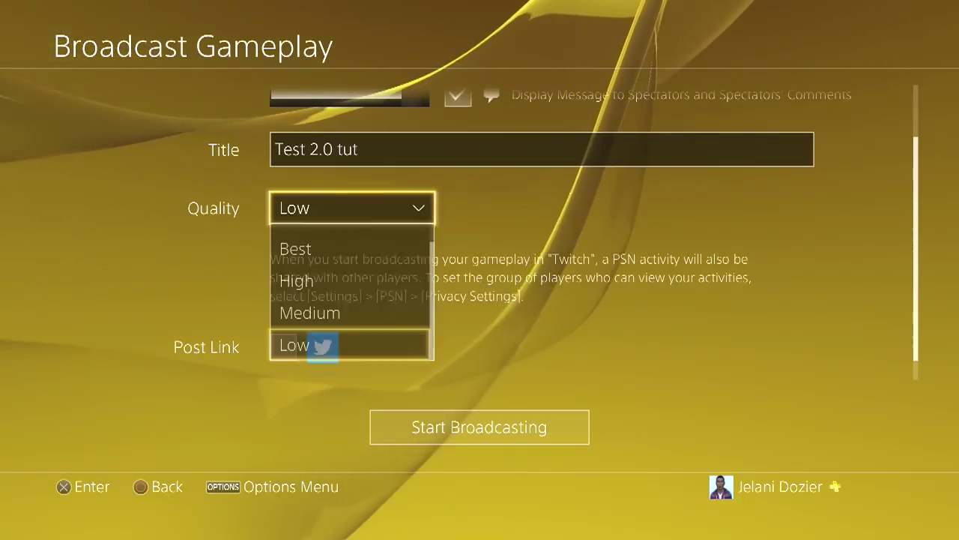
pyautogui.press('Up')
pyautogui.press('Return')
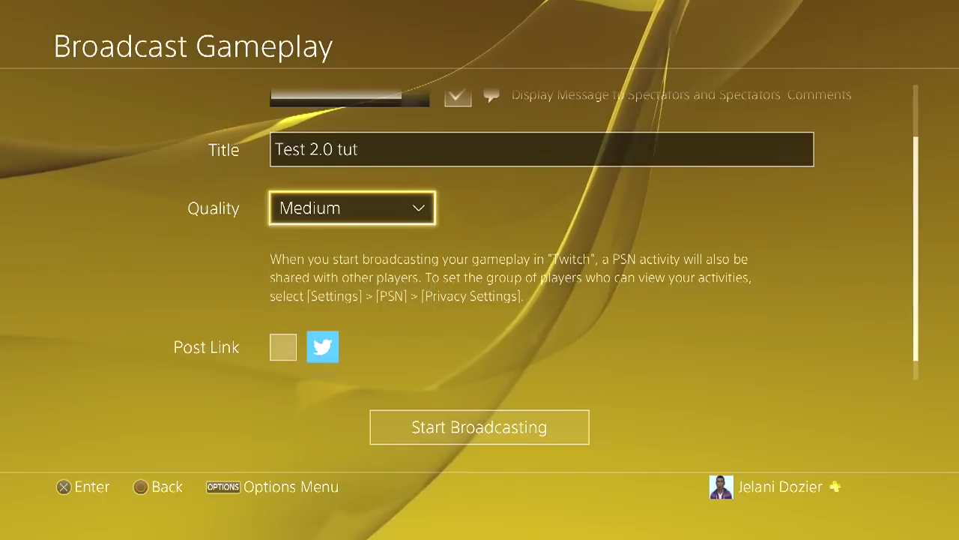
# Exclude the PlayStation Camera video and the microphone audio from the broadcast
pyautogui.press('Up')
pyautogui.press('Up')
pyautogui.press('Up')
pyautogui.press('Up')
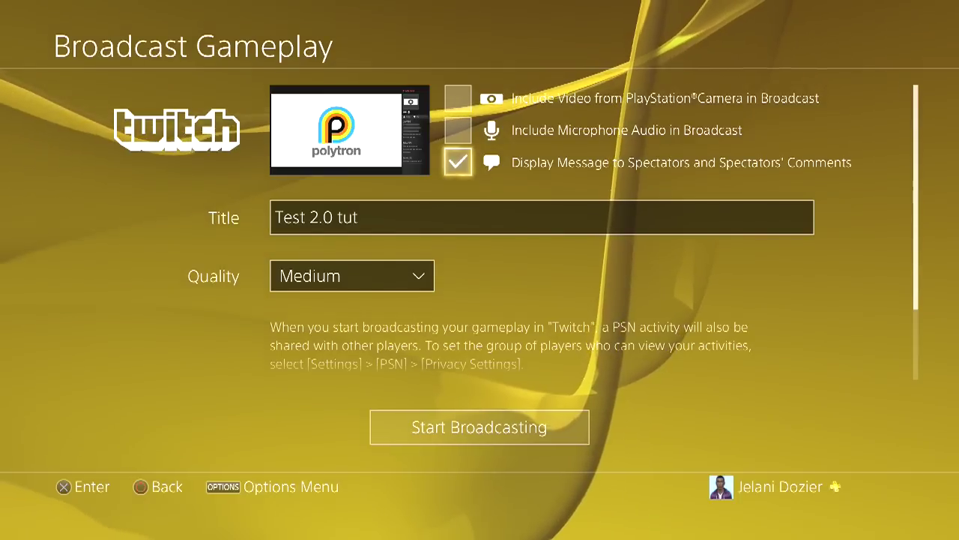
# Review the title, quality and inclusion options of the Twitch broadcast
pyautogui.press('Down')
pyautogui.press('Down')
pyautogui.press('Down')
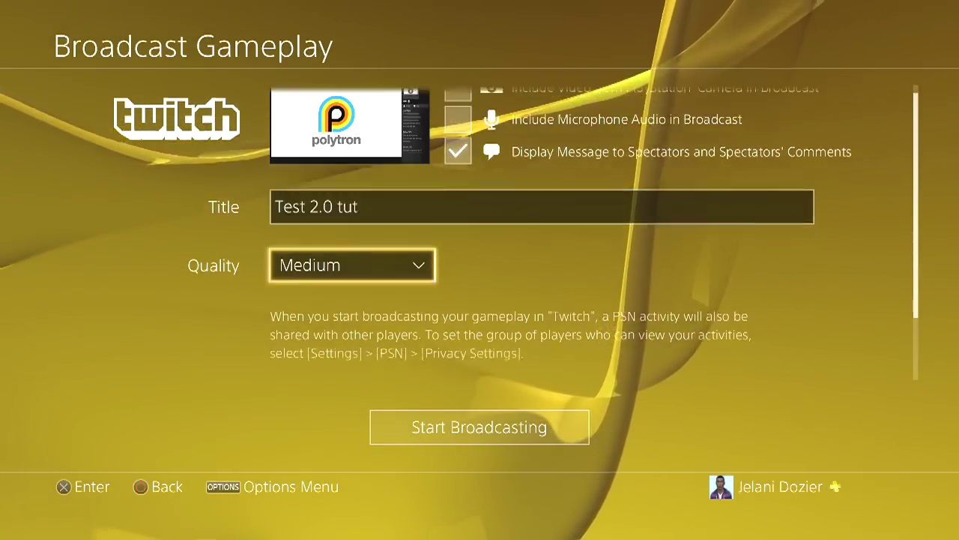
pyautogui.press('Up')
pyautogui.press('Up')
pyautogui.press('Up')
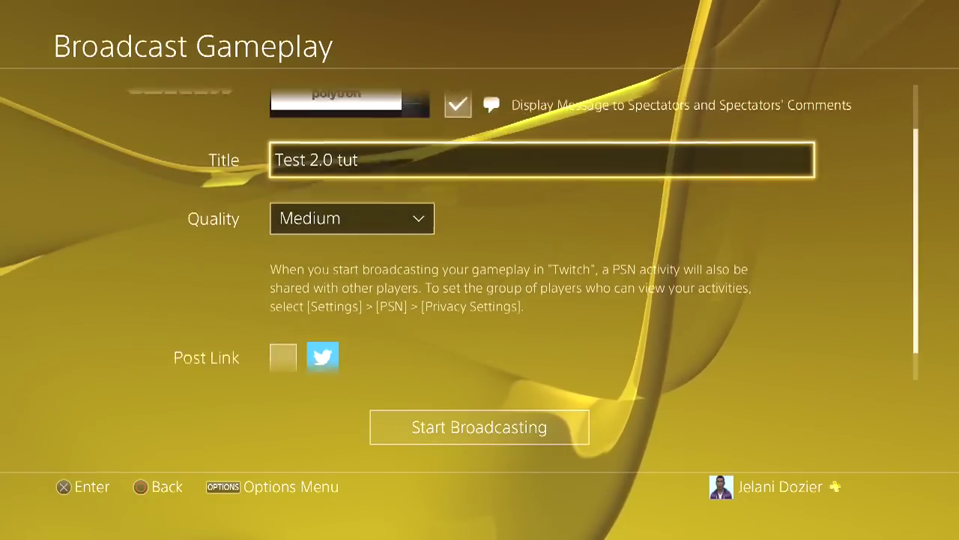
pyautogui.press('Down')
pyautogui.press('Up')
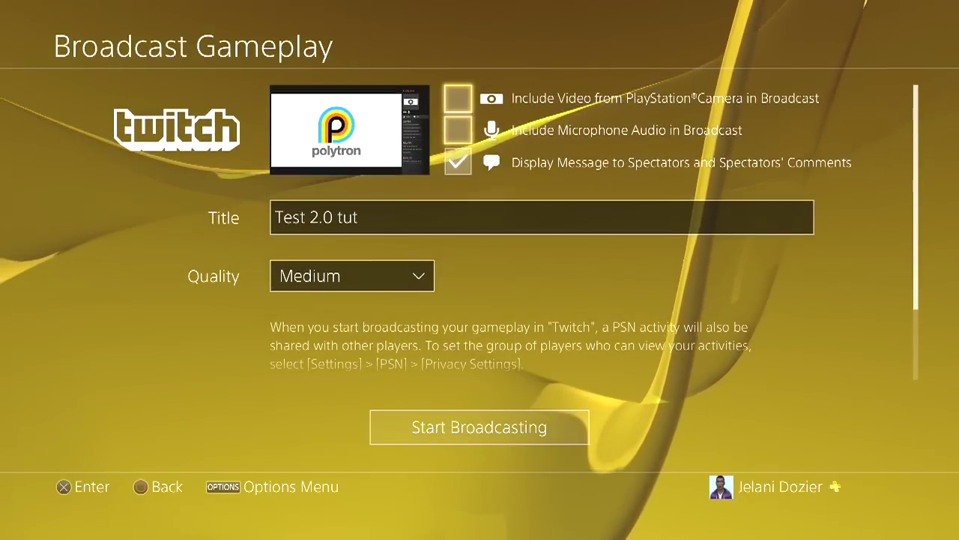
# Open the advanced settings of the broadcast
pyautogui.press('Menu')
pyautogui.press('Return')
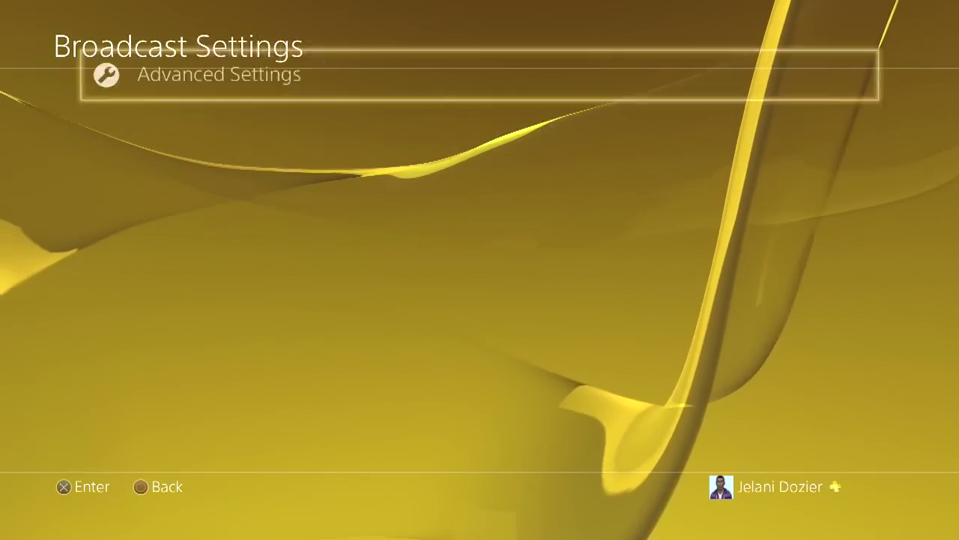
pyautogui.press('Return')
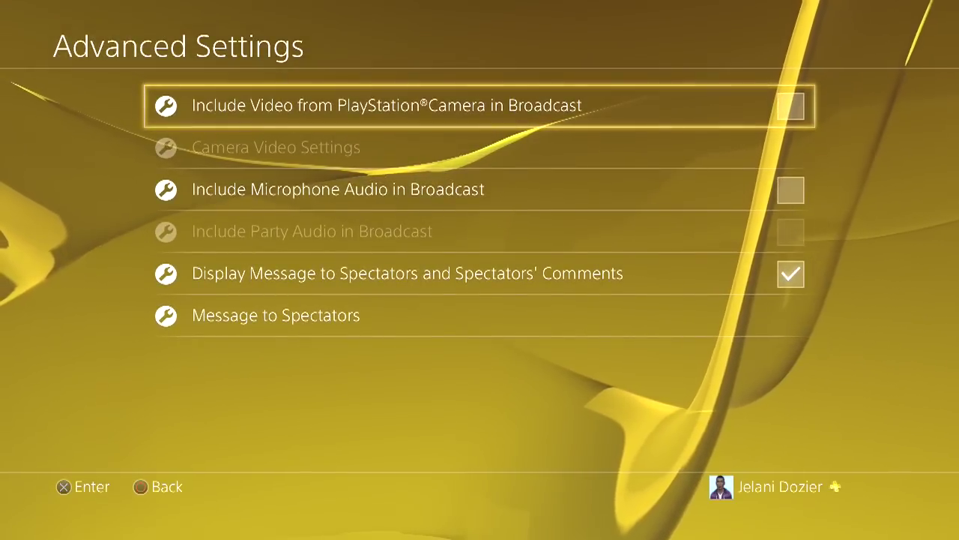
# Open the Message to Spectators settings and start editing the message text
pyautogui.press('Down')
pyautogui.press('Down')
pyautogui.press('Up')
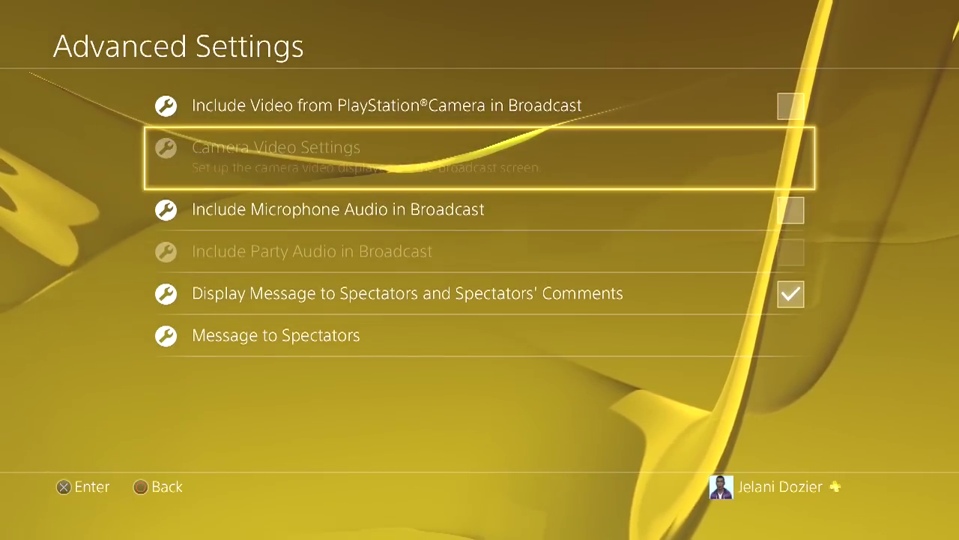
pyautogui.press('Down')
pyautogui.press('Down')
pyautogui.press('Down')
pyautogui.press('Down')
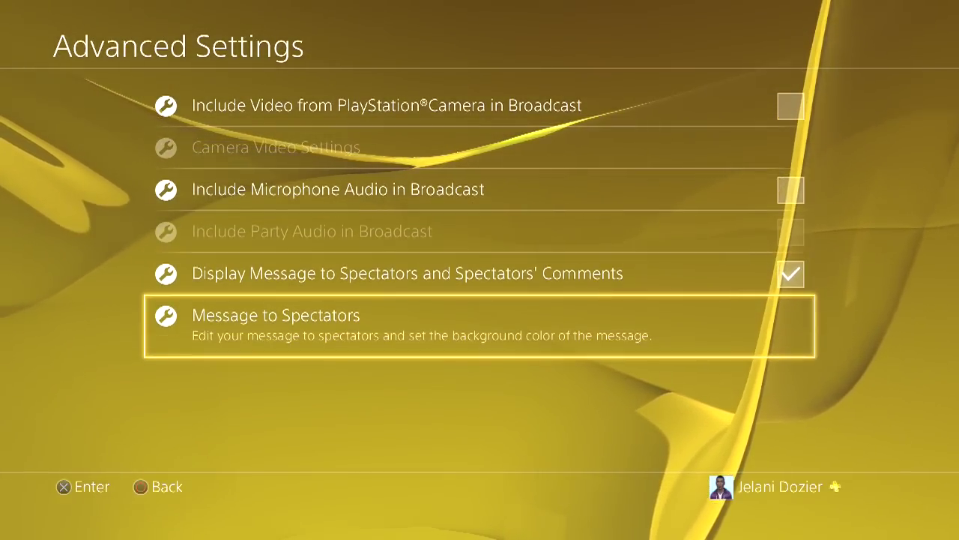
pyautogui.press('Return')
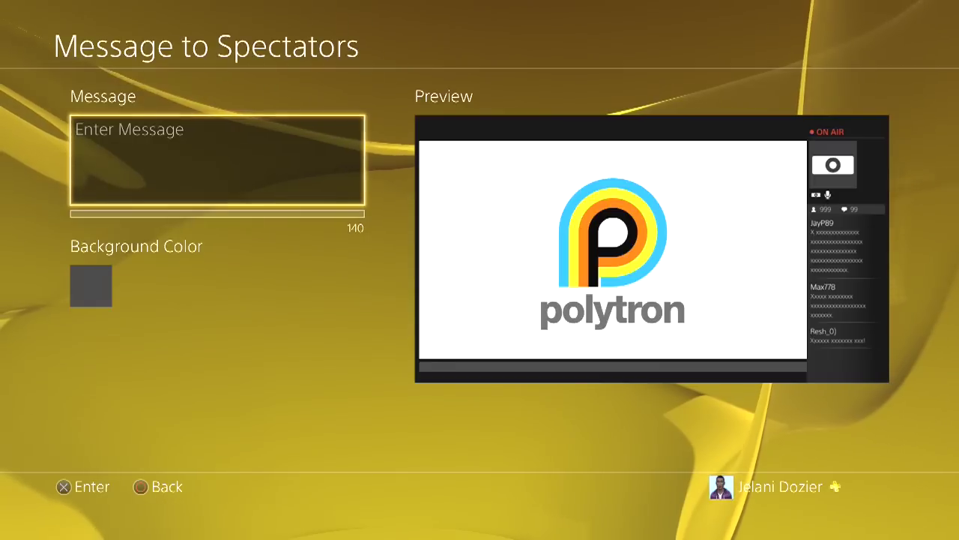
pyautogui.press('Return')
pyautogui.press('Right')
pyautogui.press('Right')
pyautogui.press('Left')
pyautogui.press('Left')
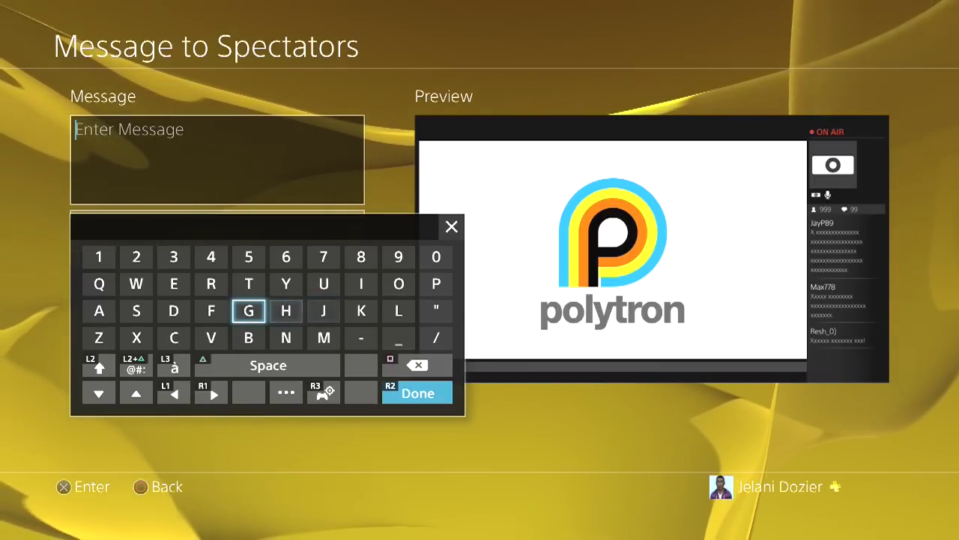
pyautogui.press('Left')
pyautogui.press('Right')
pyautogui.press('Right')
pyautogui.press('Right')
pyautogui.press('Up')
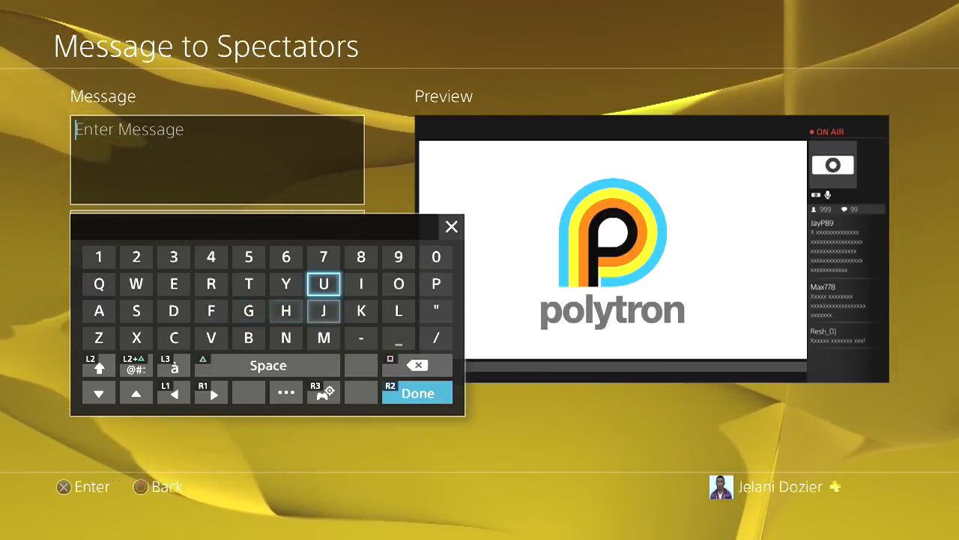
pyautogui.press('Left')
pyautogui.press('Left')
pyautogui.press('Left')
pyautogui.press('Left')
pyautogui.press('Down')
pyautogui.press('Right')
pyautogui.press('Right')
pyautogui.press('Right')
pyautogui.press('Right')
pyautogui.press('Right')
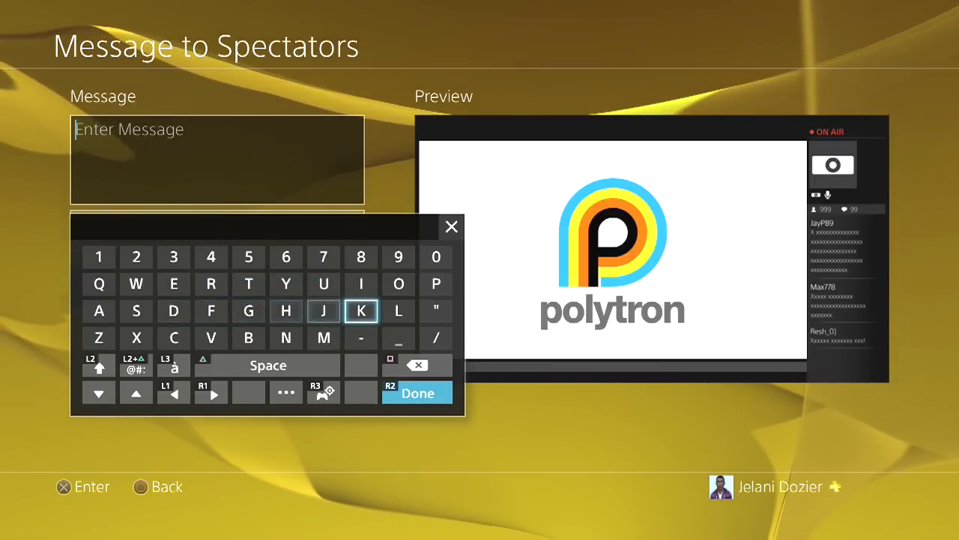
pyautogui.press('Up')
pyautogui.press('Return')
pyautogui.press('BackSpace')
# Try "UnclearP" as the message to spectators and clear the message text
pyautogui.press('Down')
pyautogui.press('Left')
pyautogui.press('Left')
pyautogui.press('shift')
pyautogui.press('Right')
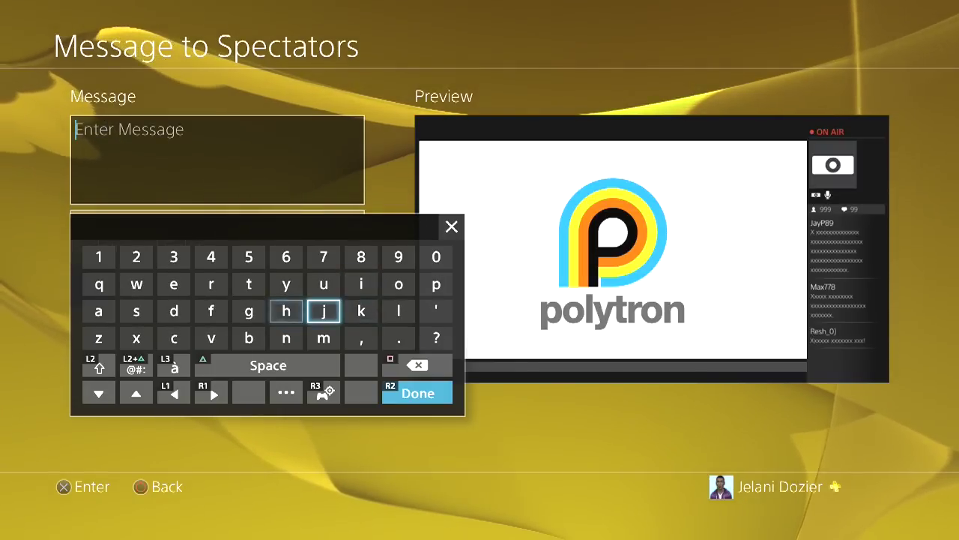
pyautogui.press('Up')
pyautogui.press('shift')
pyautogui.press('Return')
pyautogui.press('Down')
pyautogui.press('Down')
pyautogui.press('Left')
pyautogui.press('Return')
pyautogui.press('Left')
pyautogui.press('Up')
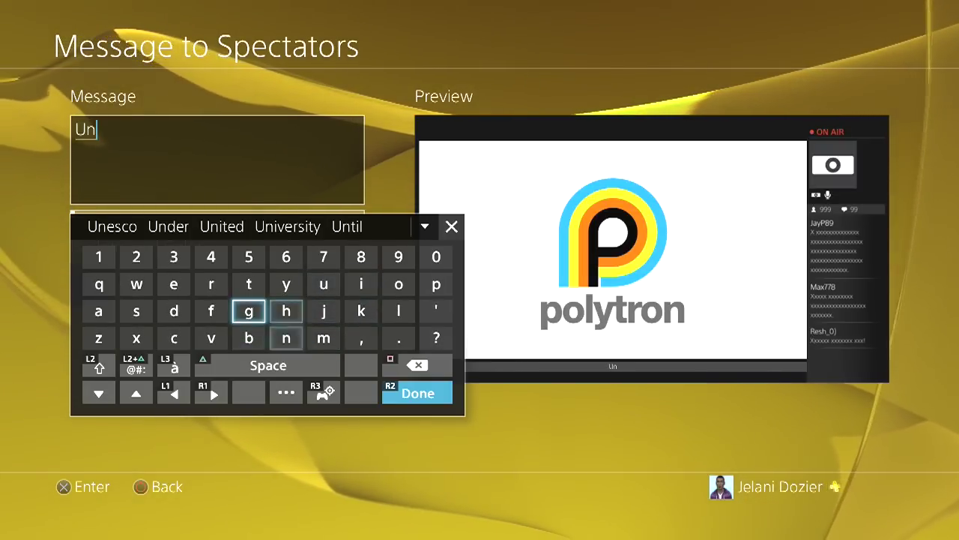
pyautogui.press('Down')
pyautogui.press('Left')
pyautogui.press('Left')
pyautogui.press('Return')
pyautogui.press('Up')
pyautogui.press('Left')
pyautogui.press('Left')
pyautogui.press('Left')
pyautogui.press('Left')
pyautogui.press('Return')
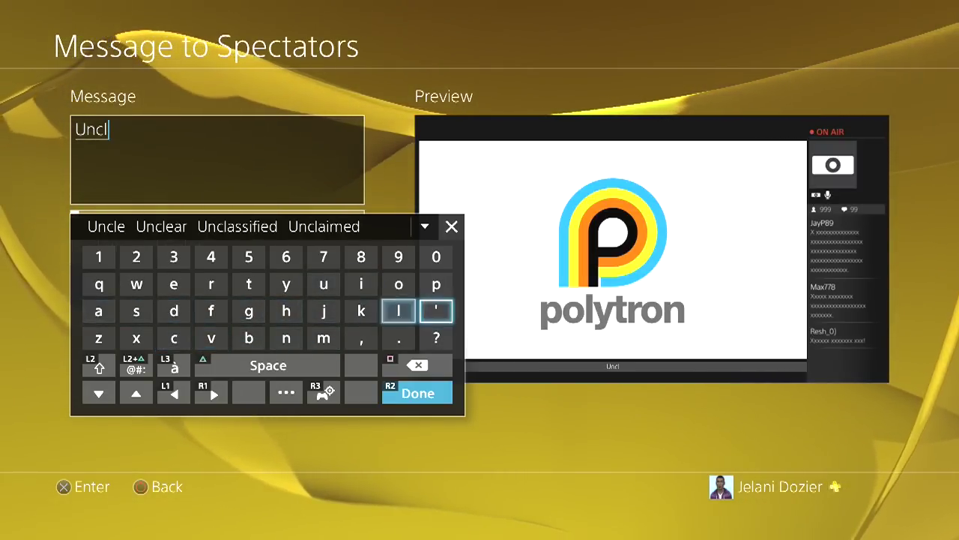
pyautogui.press('Right')
pyautogui.press('Right')
pyautogui.press('Right')
pyautogui.press('Right')
pyautogui.press('Up')
pyautogui.press('Return')
pyautogui.press('Left')
pyautogui.press('Left')
pyautogui.press('Down')
pyautogui.press('Return')
pyautogui.press('Right')
pyautogui.press('Right')
pyautogui.press('Right')
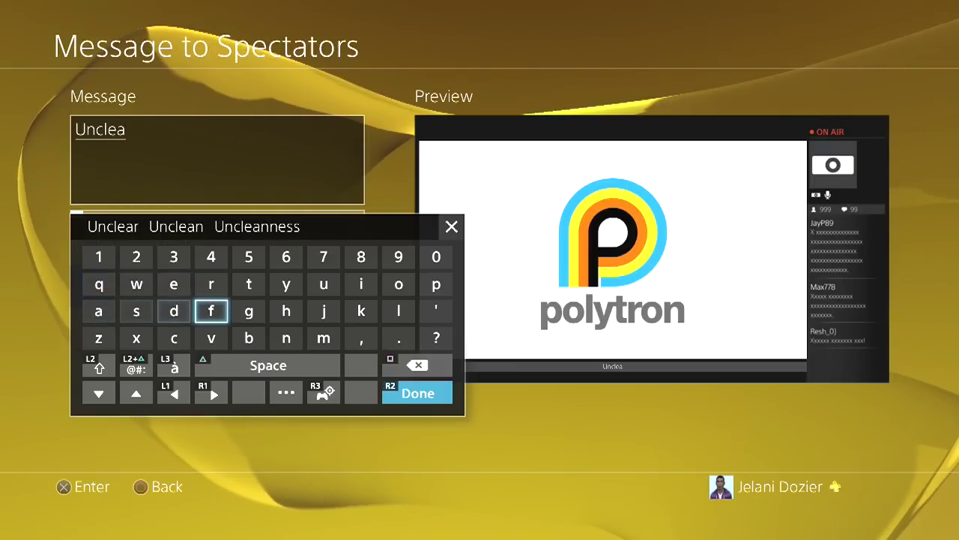
pyautogui.press('Up')
pyautogui.press('Return')
pyautogui.press('Right')
pyautogui.press('Right')
pyautogui.press('Right')
pyautogui.press('Right')
pyautogui.press('Right')
pyautogui.press('shift')
pyautogui.press('Right')
pyautogui.press('Return')
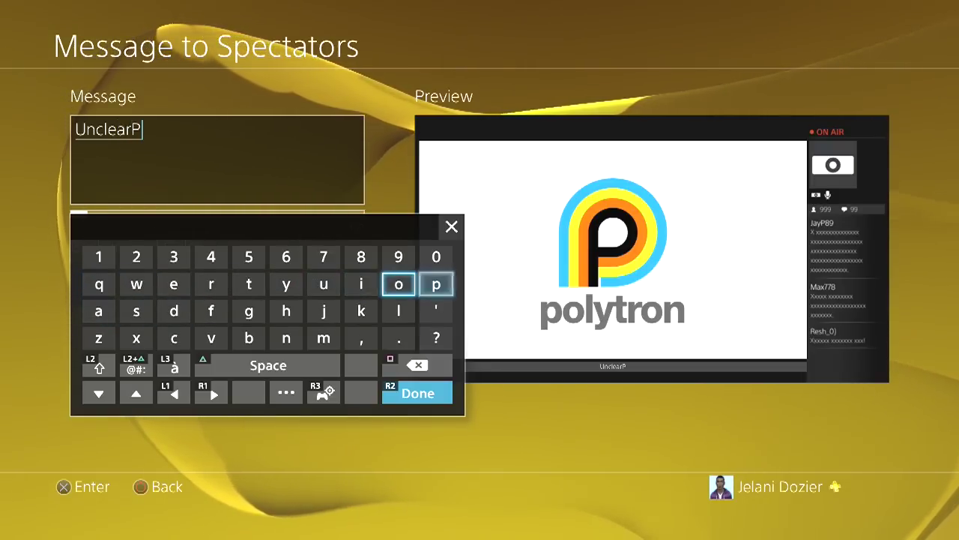
pyautogui.press('BackSpace')
# Enter "The" as the first word of the message to spectators
pyautogui.press('Left')
pyautogui.press('Left')
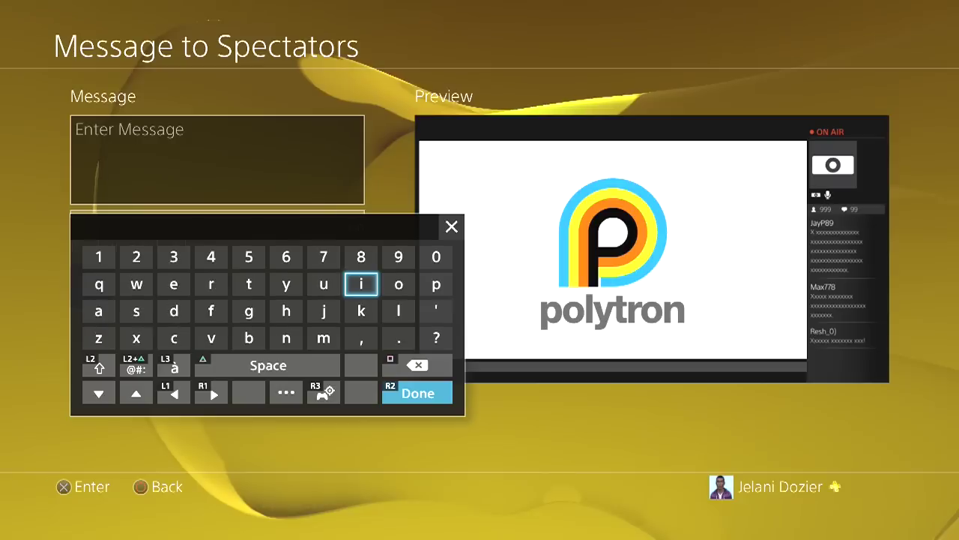
pyautogui.press('Return')
pyautogui.press('Down')
pyautogui.press('Right')
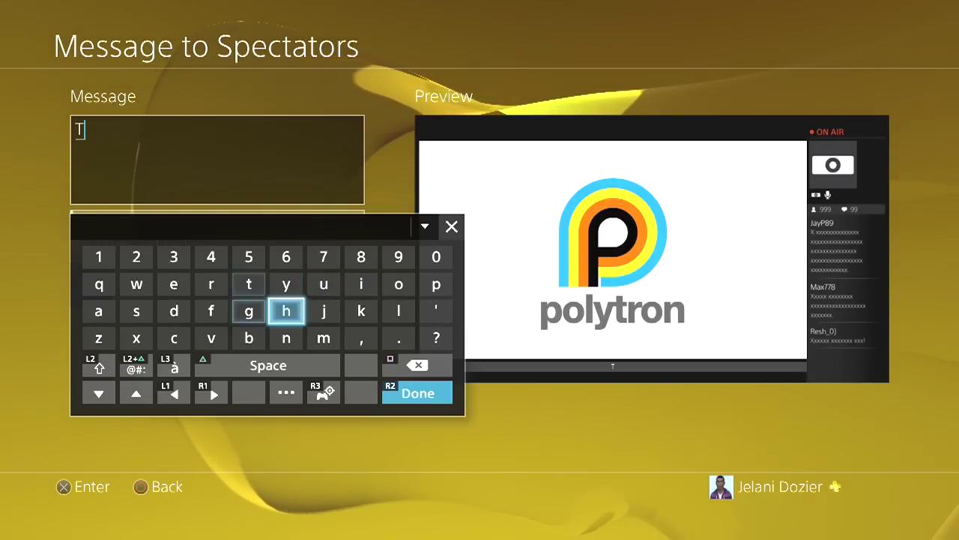
pyautogui.press('Left')
pyautogui.press('Return')
pyautogui.press('Down')
pyautogui.press('space')
# Add the capitalized word "King" to the spectator message
pyautogui.press('shift')
pyautogui.press('Left')
pyautogui.press('Left')
pyautogui.press('Left')
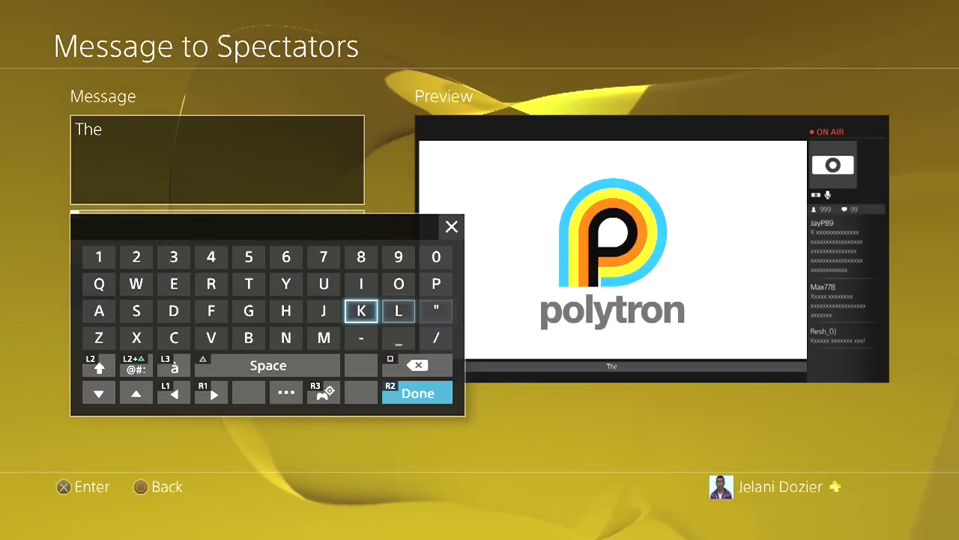
pyautogui.press('Return')
pyautogui.press('Up')
pyautogui.press('Return')
pyautogui.press('Down')
pyautogui.press('Left')
pyautogui.press('Left')
pyautogui.press('Down')
pyautogui.press('Return')
pyautogui.press('Up')
pyautogui.press('Left')
pyautogui.press('Return')
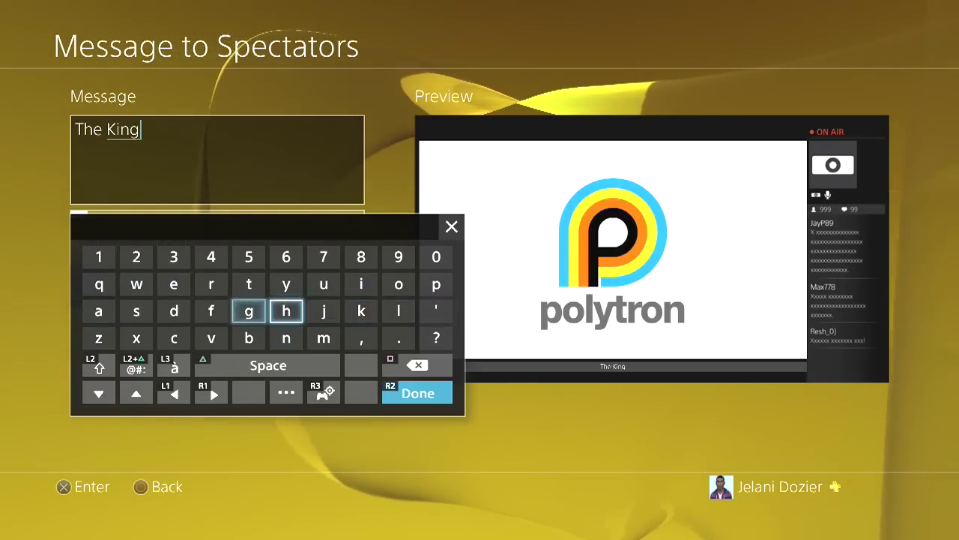
pyautogui.press('Right')
pyautogui.press('Right')
pyautogui.press('Right')
pyautogui.press('Right')
pyautogui.press('BackSpace')
# Continue the spectator message with the capitalized word "Of"
pyautogui.press('shift')
pyautogui.press('Return')
pyautogui.press('Down')
pyautogui.press('Left')
pyautogui.press('Left')
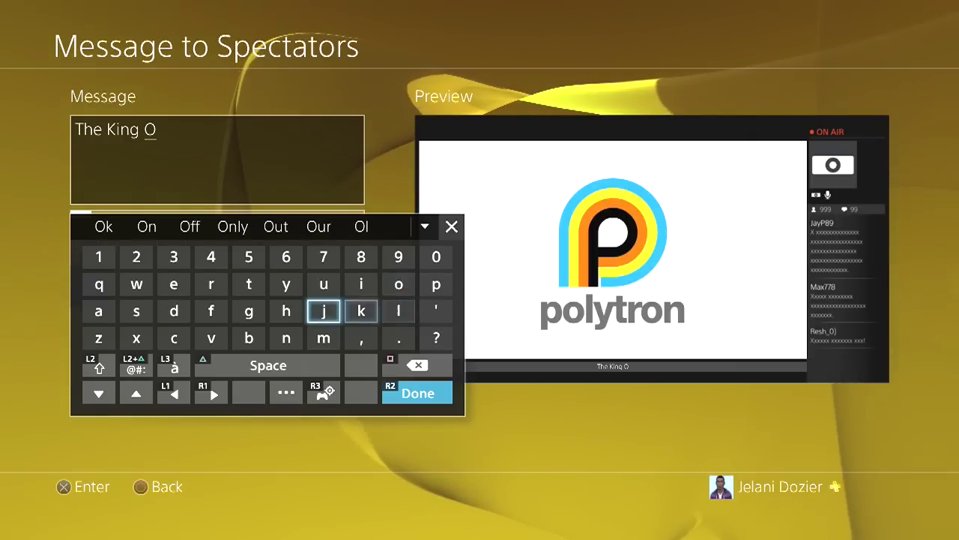
pyautogui.press('Left')
pyautogui.press('Left')
pyautogui.press('Left')
pyautogui.press('Left')
pyautogui.press('Return')
pyautogui.press('Right')
pyautogui.press('space')
# Finish the message as "The King Of PlayStation" using the suggested word PlayStation, and confirm the text
pyautogui.press('Right')
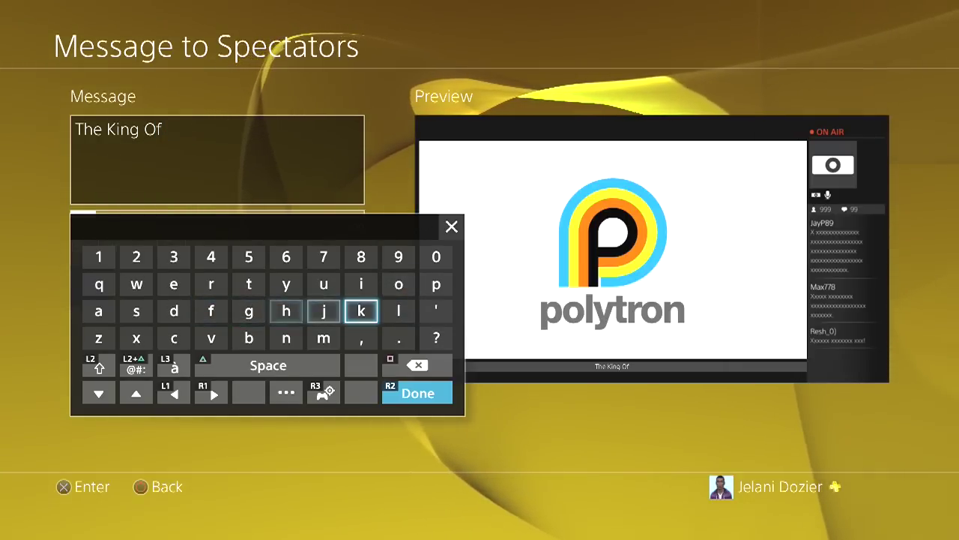
pyautogui.press('shift')
pyautogui.press('Right')
pyautogui.press('Return')
pyautogui.press('Down')
pyautogui.press('Left')
pyautogui.press('Return')
pyautogui.press('Right')
pyautogui.press('Right')
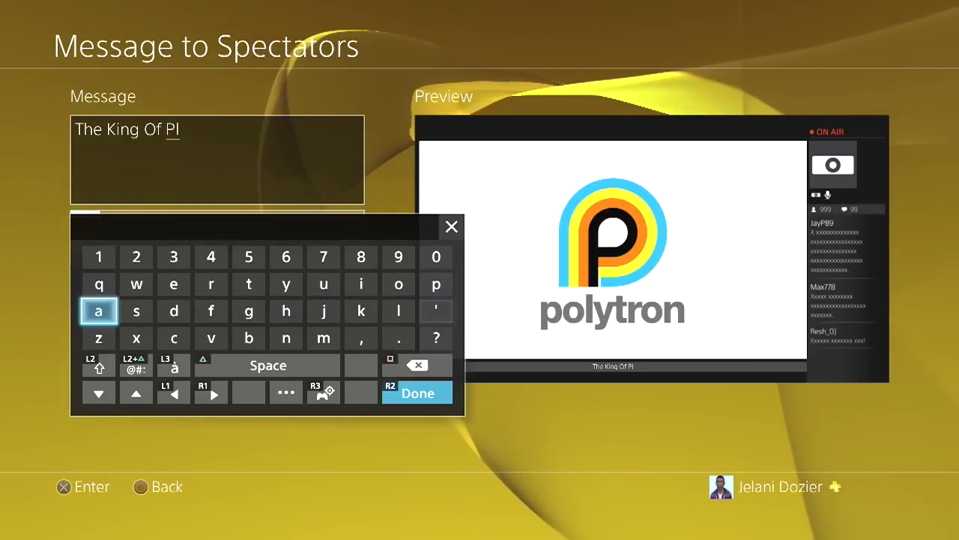
pyautogui.press('Return')
pyautogui.press('Right')
pyautogui.press('Right')
pyautogui.press('Right')
pyautogui.press('Right')
pyautogui.press('Right')
pyautogui.press('Up')
pyautogui.press('Return')
pyautogui.press('Down')
pyautogui.press('Left')
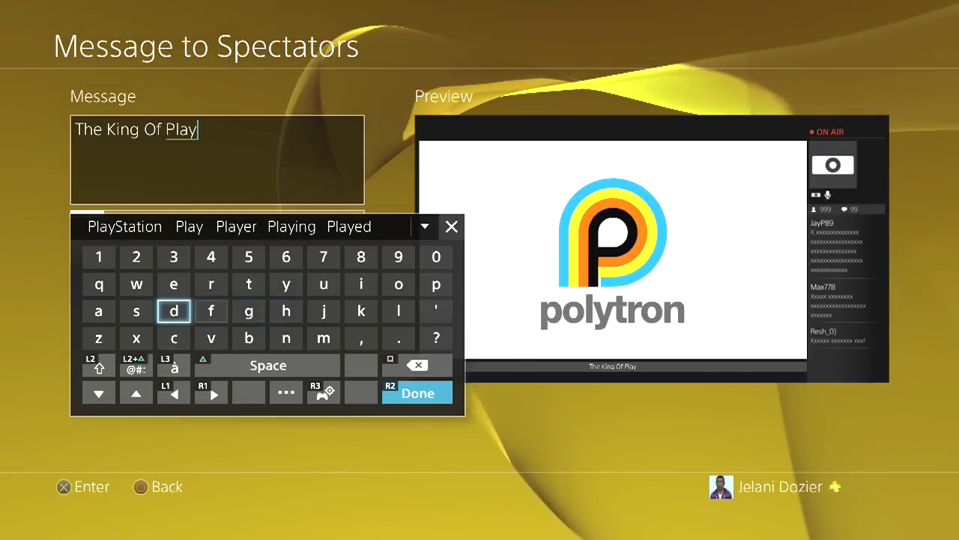
pyautogui.press('Left')
pyautogui.press('Return')
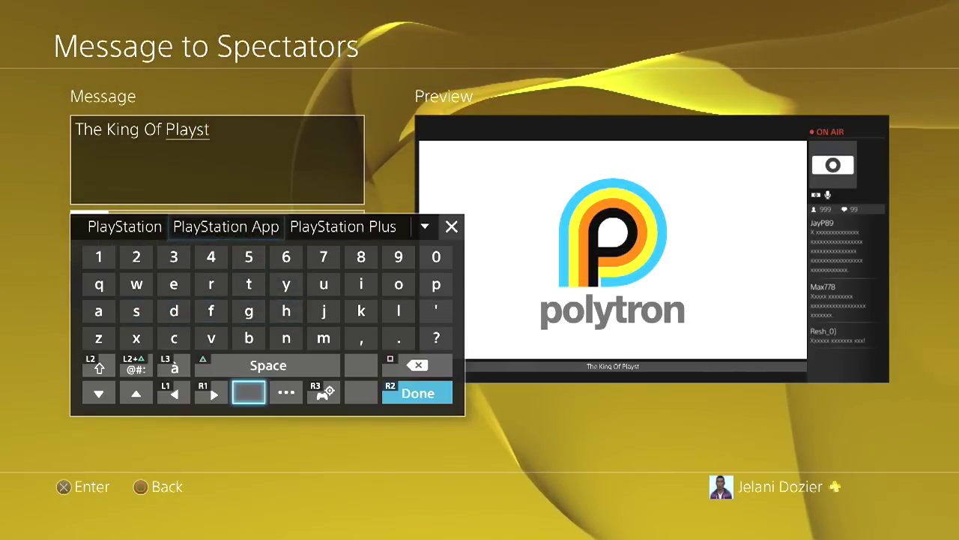
pyautogui.press('Return')
pyautogui.press('Return')
pyautogui.press('Down')
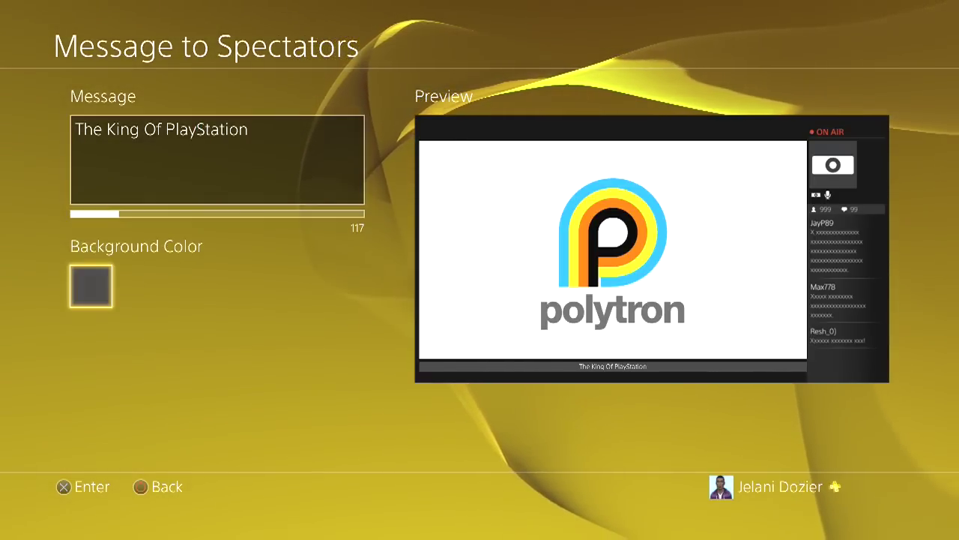
# Try light grey and purple as the background color of the spectator message
pyautogui.press('Return')
pyautogui.press('Return')
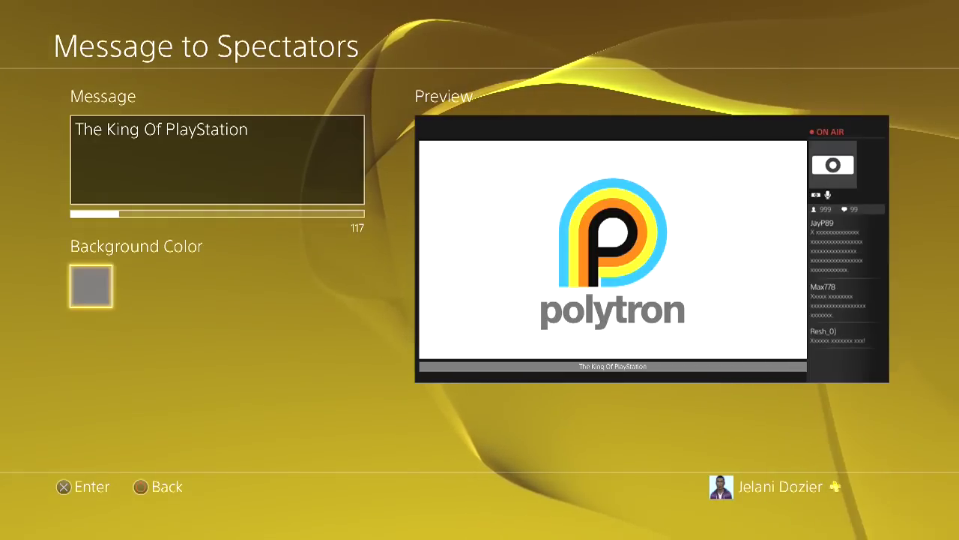
pyautogui.press('Return')
pyautogui.press('Down')
pyautogui.press('Down')
pyautogui.press('Down')
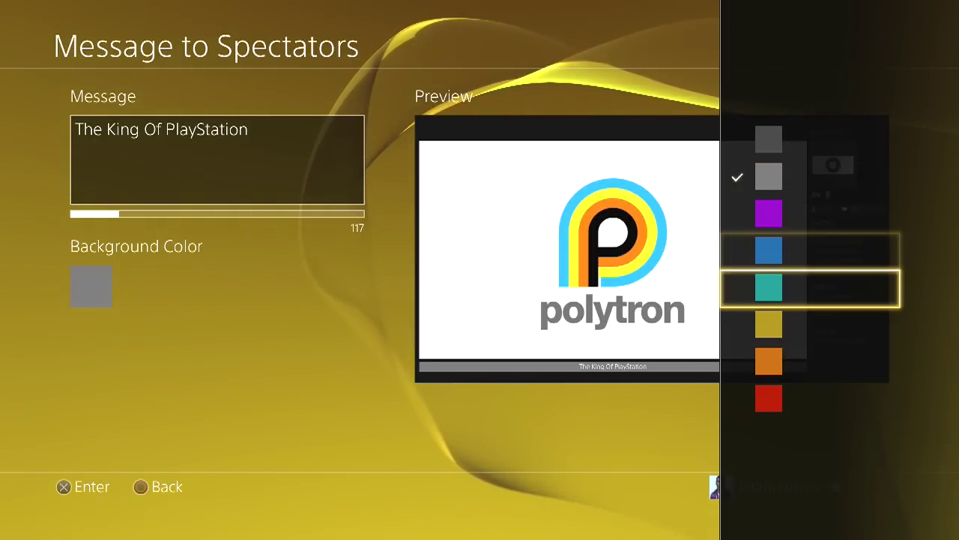
pyautogui.press('Up')
pyautogui.press('Up')
pyautogui.press('Return')
# Try blue, teal and light grey as the message background color
pyautogui.press('Return')
pyautogui.press('Down')
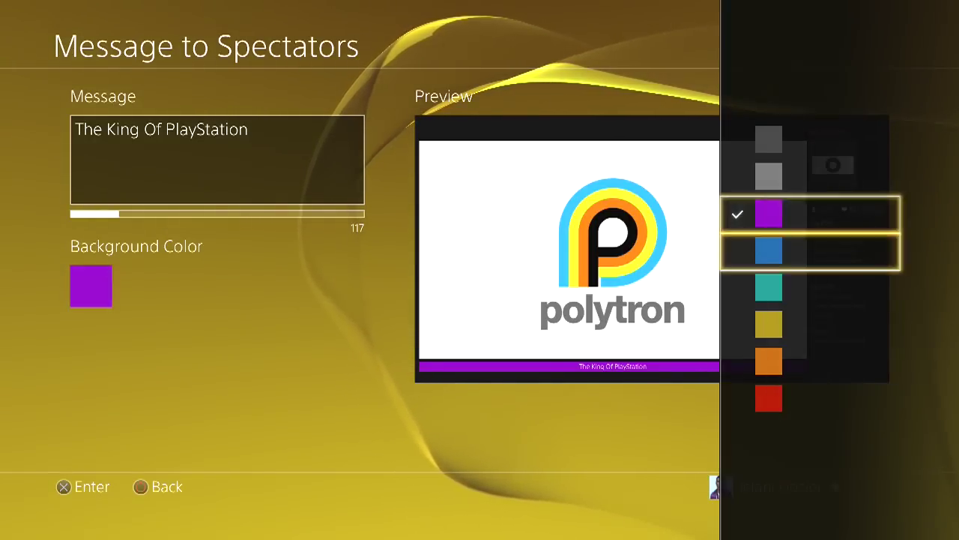
pyautogui.press('Return')
pyautogui.press('Return')
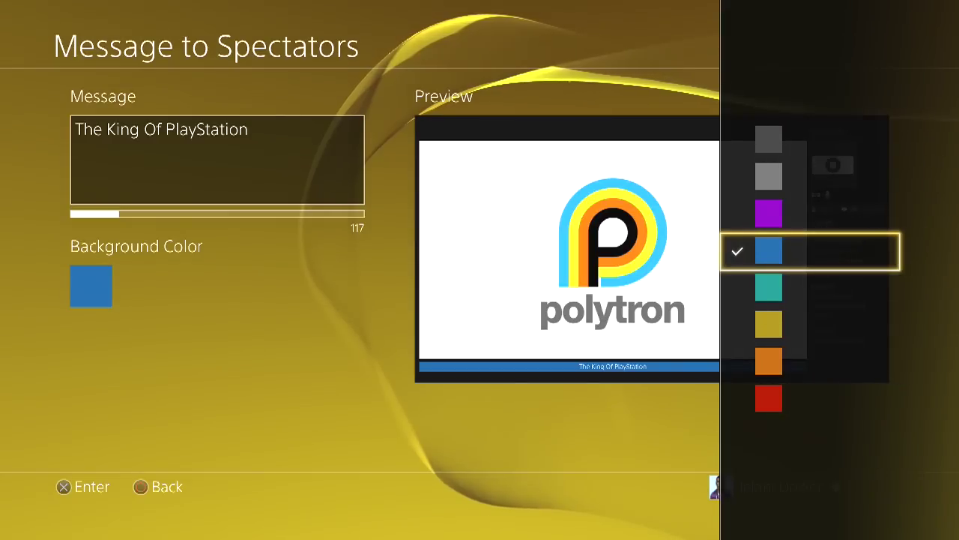
pyautogui.press('Down')
pyautogui.press('Return')
pyautogui.press('Return')
pyautogui.press('Up')
pyautogui.press('Up')
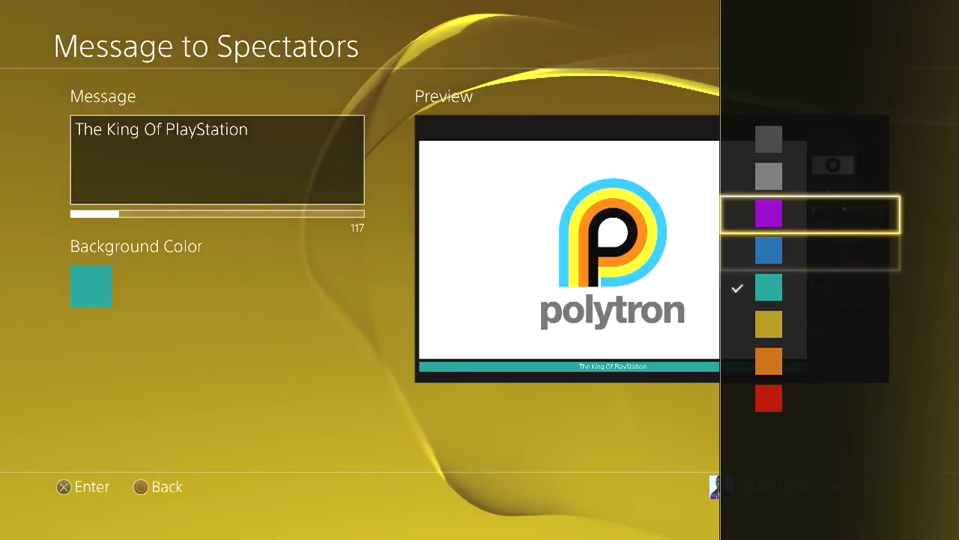
pyautogui.press('Escape')
pyautogui.press('Return')
pyautogui.press('Down')
pyautogui.press('Return')
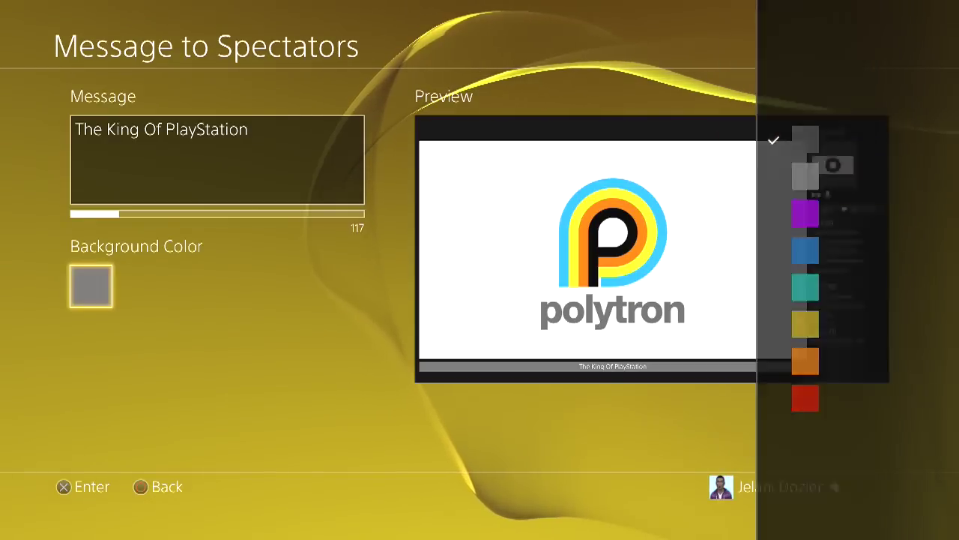
# Preview purple and blue again as the background of the spectator message
pyautogui.press('Return')
pyautogui.press('Down')
pyautogui.press('Return')
pyautogui.press('Return')
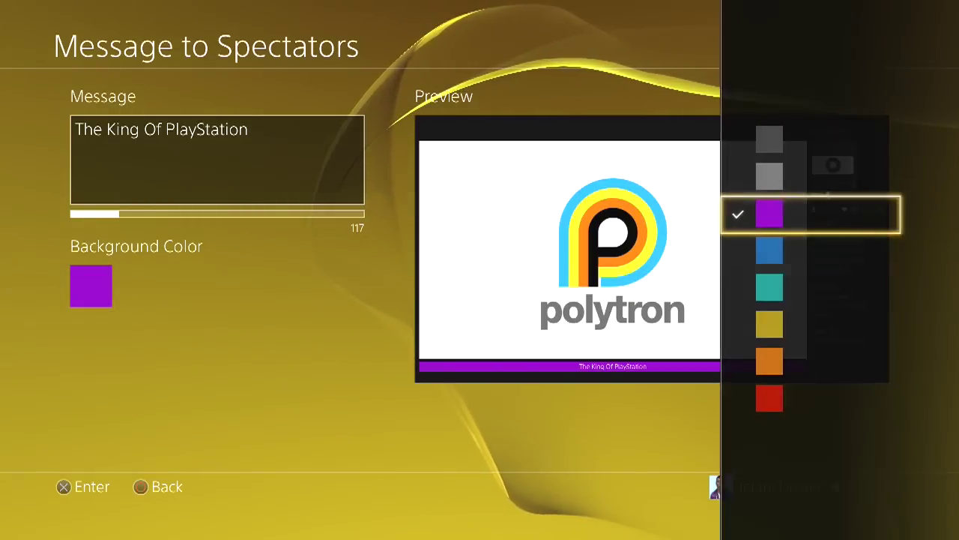
pyautogui.press('Down')
pyautogui.press('Return')
pyautogui.press('Return')
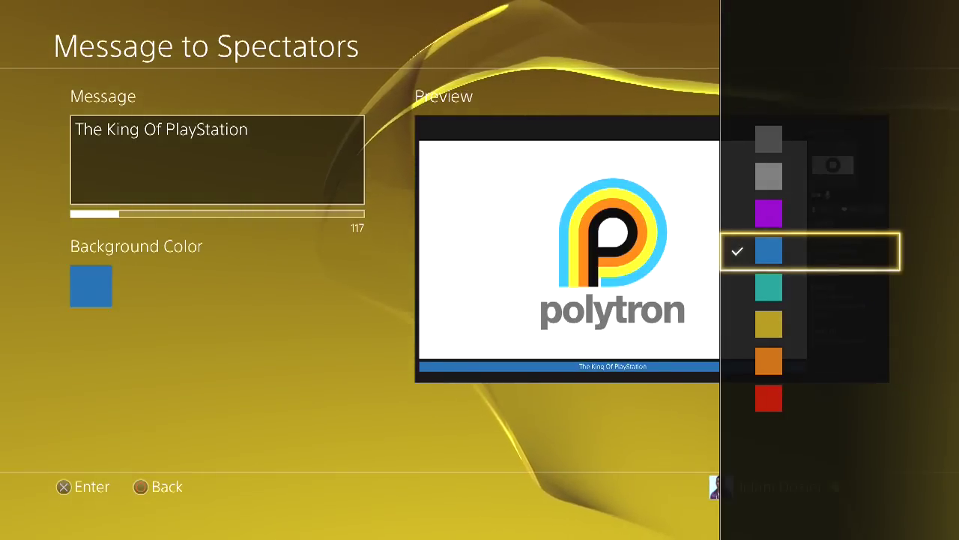
pyautogui.press('Return')
pyautogui.press('Return')
pyautogui.press('Up')
pyautogui.press('Return')
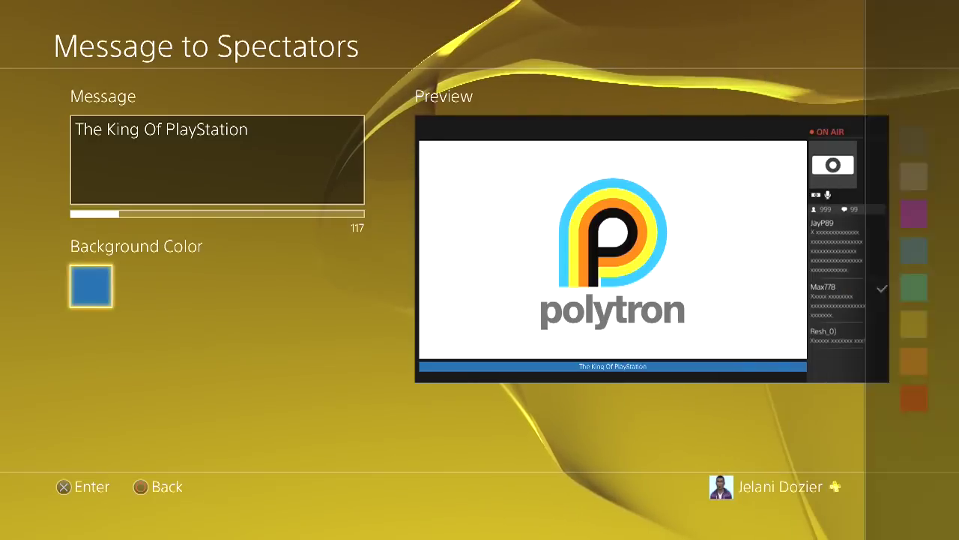
# Try the teal, yellow, orange and red background colors for the message one after another
pyautogui.press('Return')
pyautogui.press('Down')
pyautogui.press('Return')
pyautogui.press('Return')
pyautogui.press('Down')
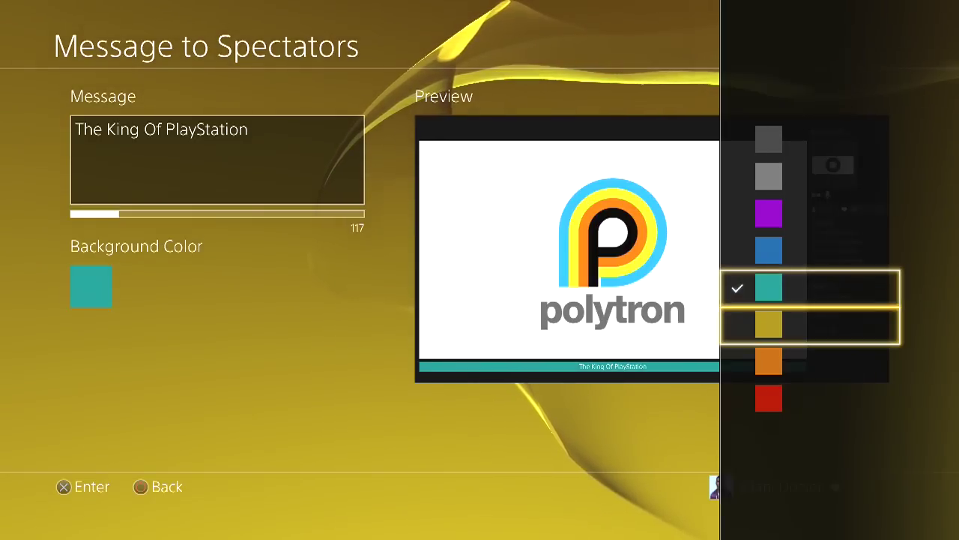
pyautogui.press('Return')
pyautogui.press('Return')
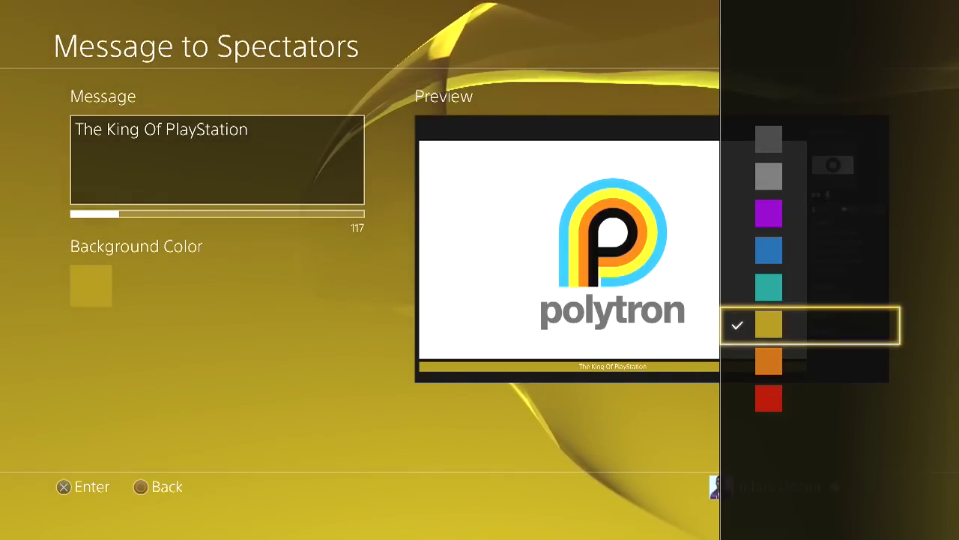
pyautogui.press('Down')
pyautogui.press('Return')
pyautogui.press('Return')
pyautogui.press('Down')
pyautogui.press('Return')
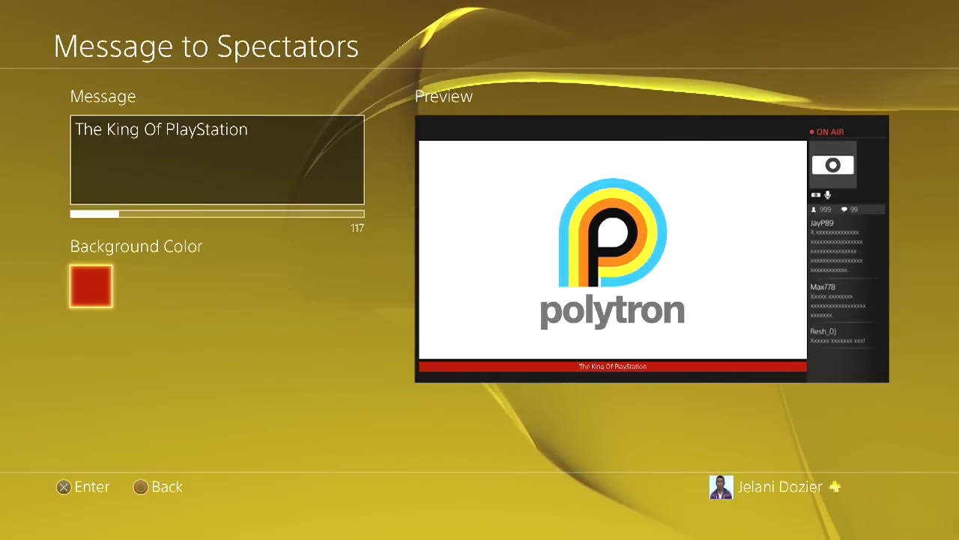
# Set the background color of the spectator message to blue
pyautogui.press('Return')
pyautogui.press('Up')
pyautogui.press('Up')
pyautogui.press('Up')
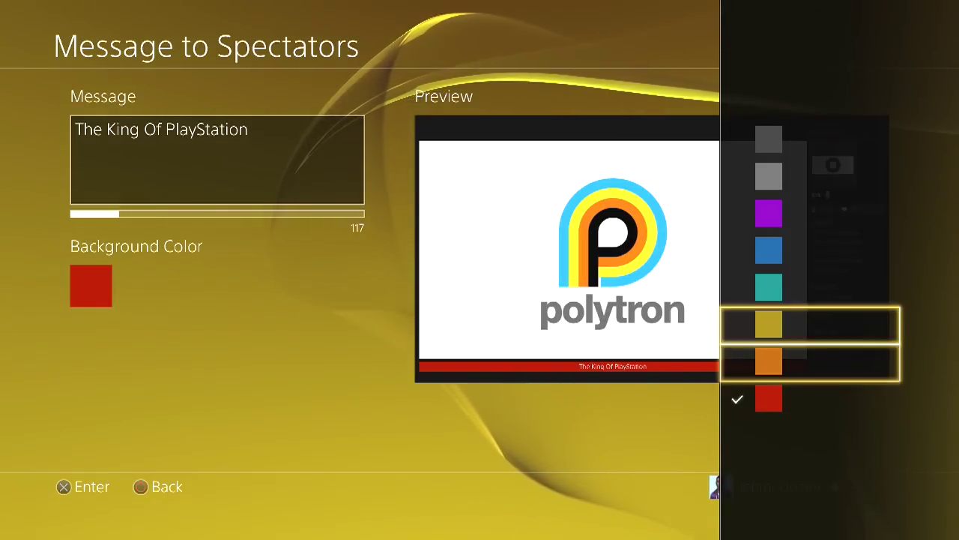
pyautogui.press('Return')
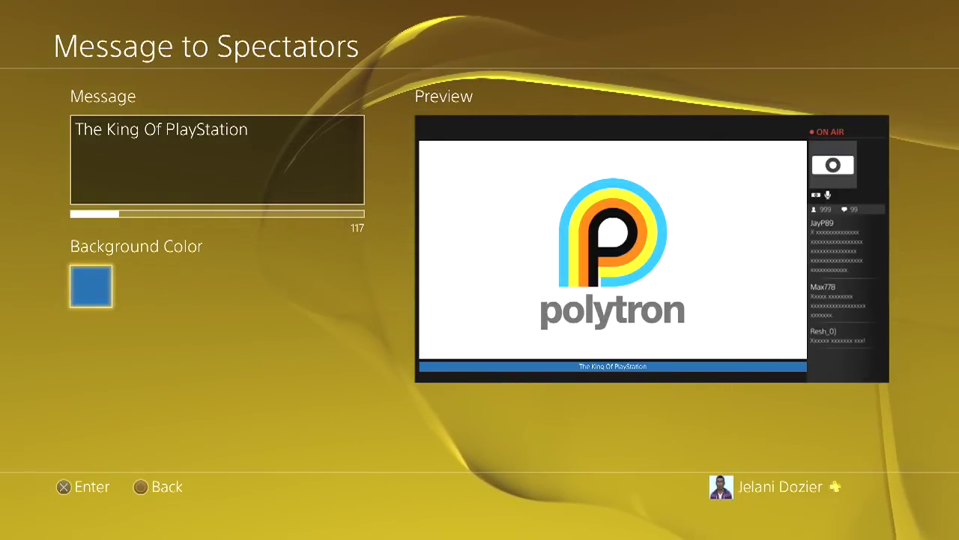
pyautogui.press('Return')
pyautogui.press('Return')
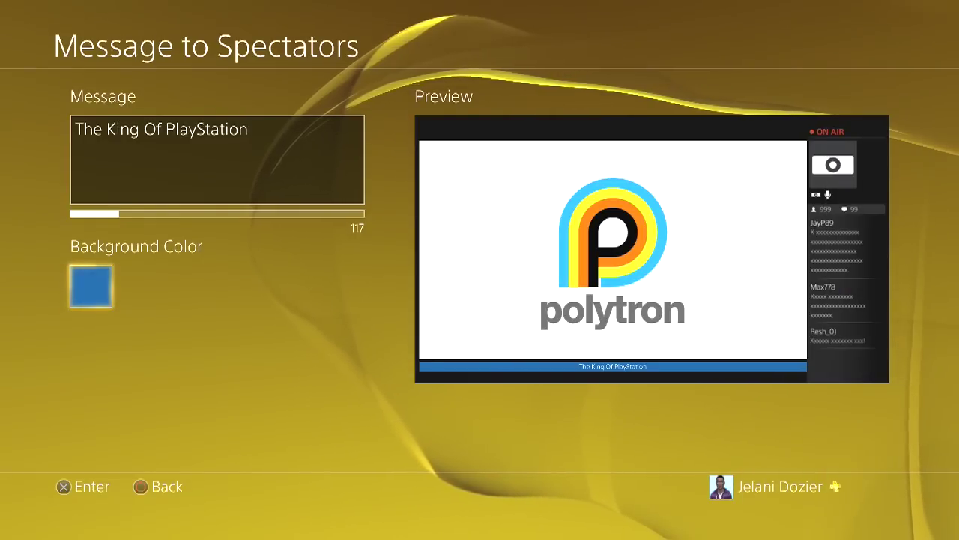
# Recheck the message text and background color in the Message to Spectators settings and return to the Broadcast Gameplay screen
pyautogui.press('Escape')
pyautogui.press('Return')
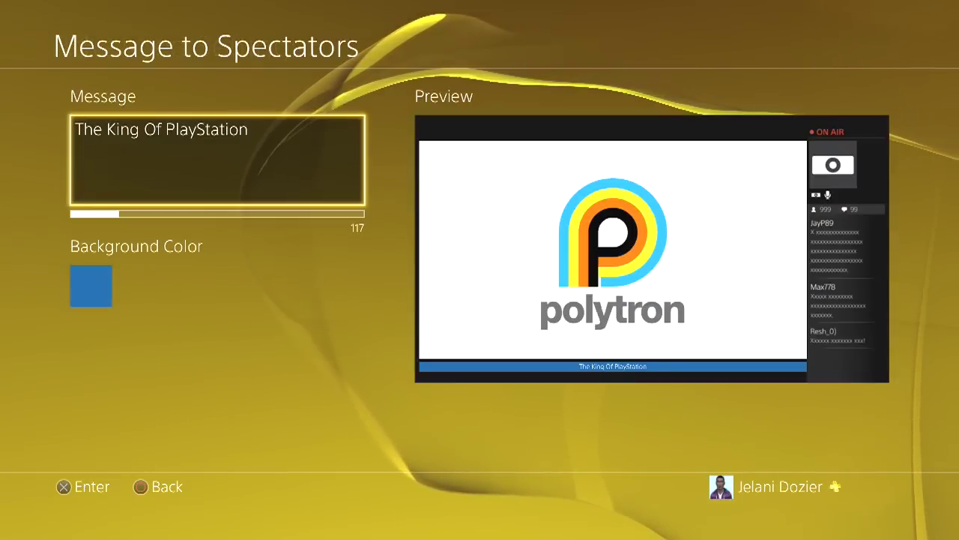
pyautogui.press('Escape')
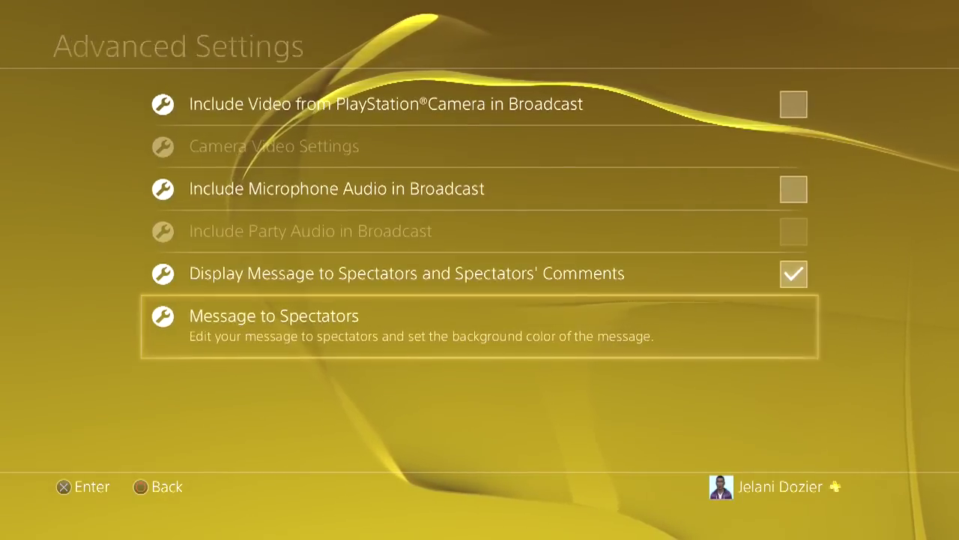
pyautogui.press('Return')
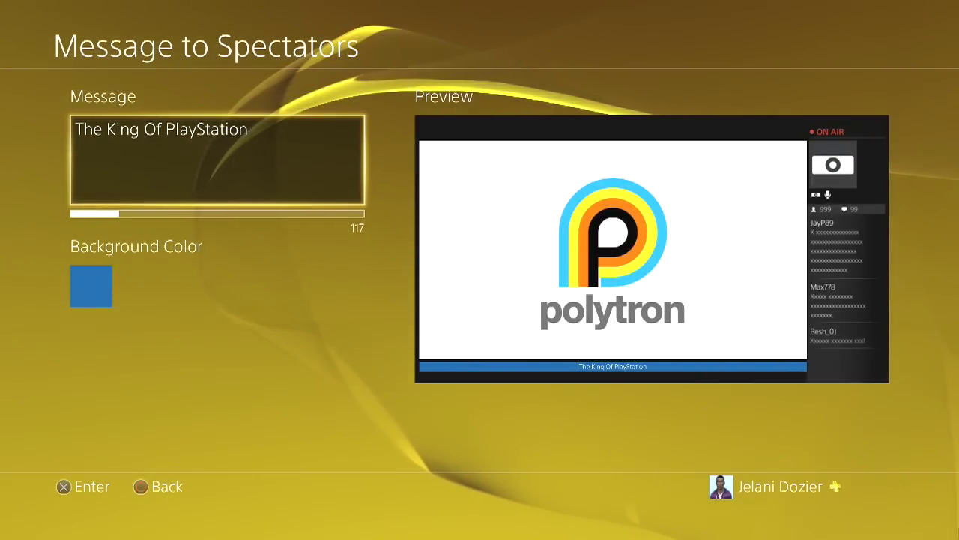
pyautogui.press('Down')
pyautogui.press('Up')
pyautogui.press('Down')
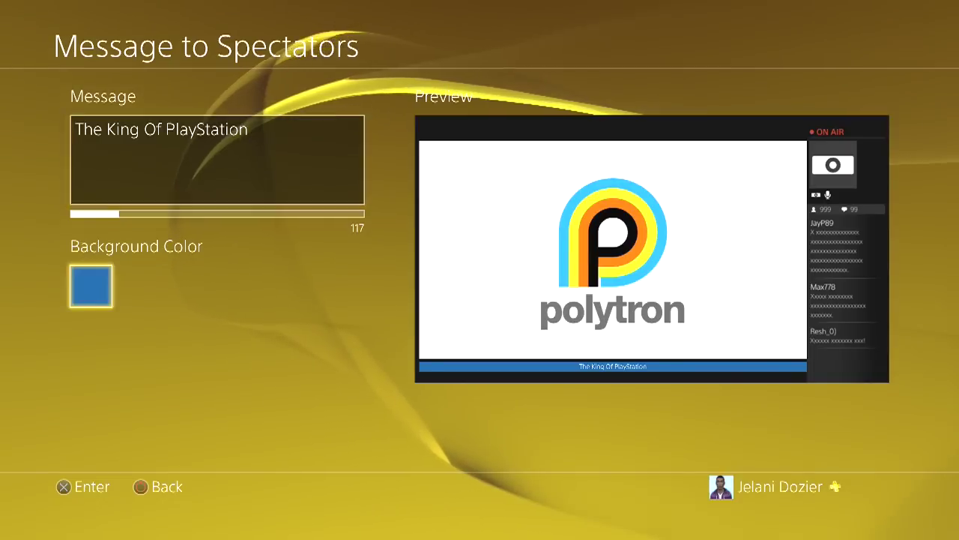
pyautogui.press('Escape')
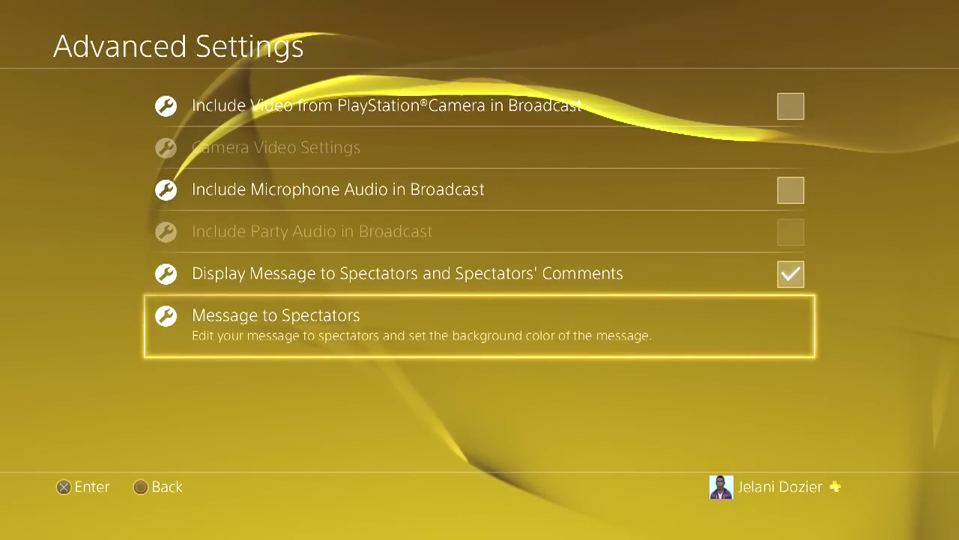
pyautogui.press('Escape')
pyautogui.press('Escape')
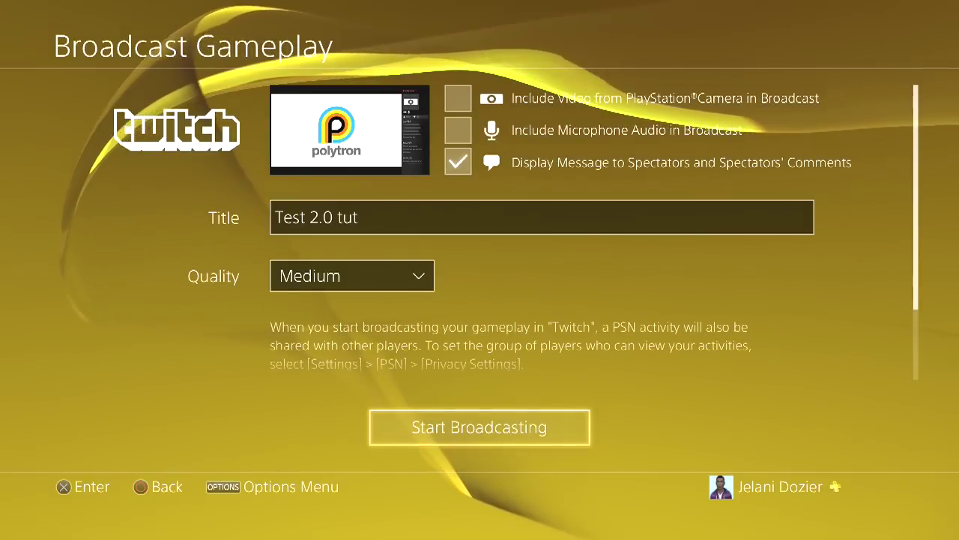
# Look through the broadcast quality options and select Medium
pyautogui.press('Up')
pyautogui.press('Up')
pyautogui.press('Up')
pyautogui.press('Return')
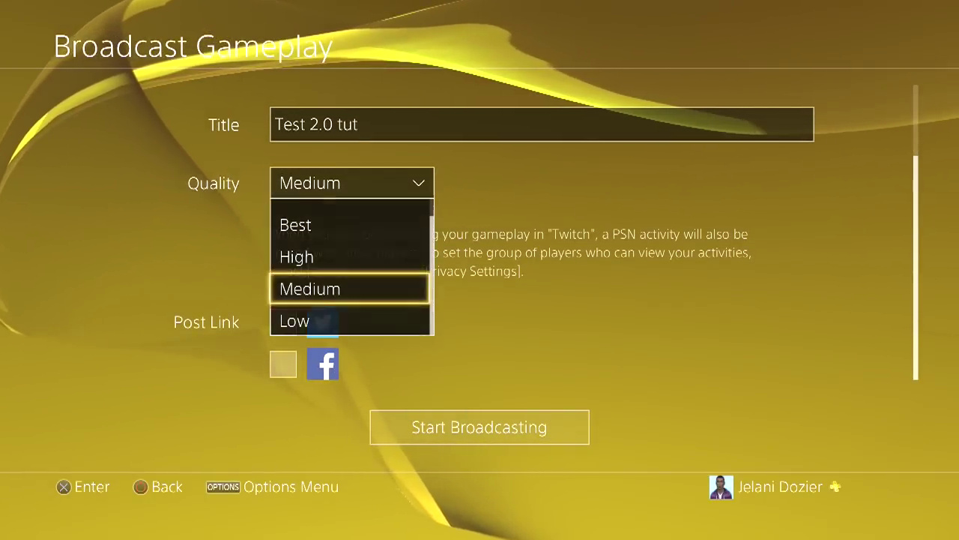
pyautogui.press('Down')
pyautogui.press('Return')
pyautogui.press('Return')
pyautogui.press('Up')
pyautogui.press('Return')
# Review the Twitter and Facebook Post Link options and the title of the broadcast
pyautogui.press('Down')
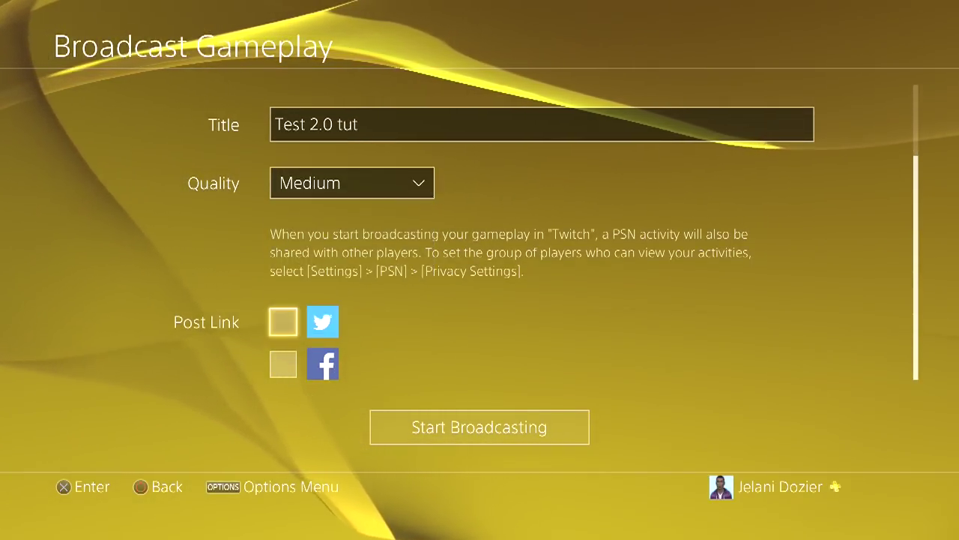
pyautogui.press('Down')
pyautogui.press('Up')
pyautogui.press('Down')
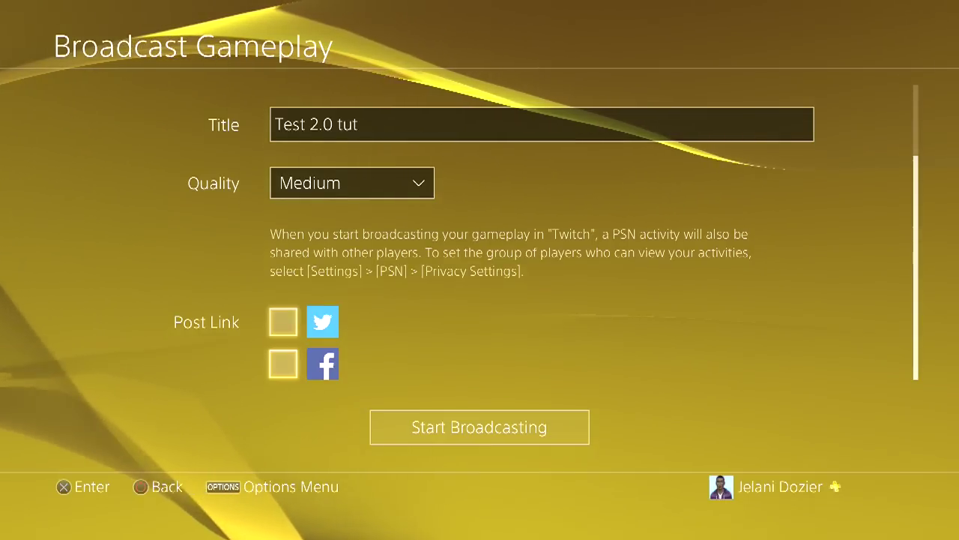
pyautogui.press('Up')
pyautogui.press('Up')
pyautogui.press('Up')
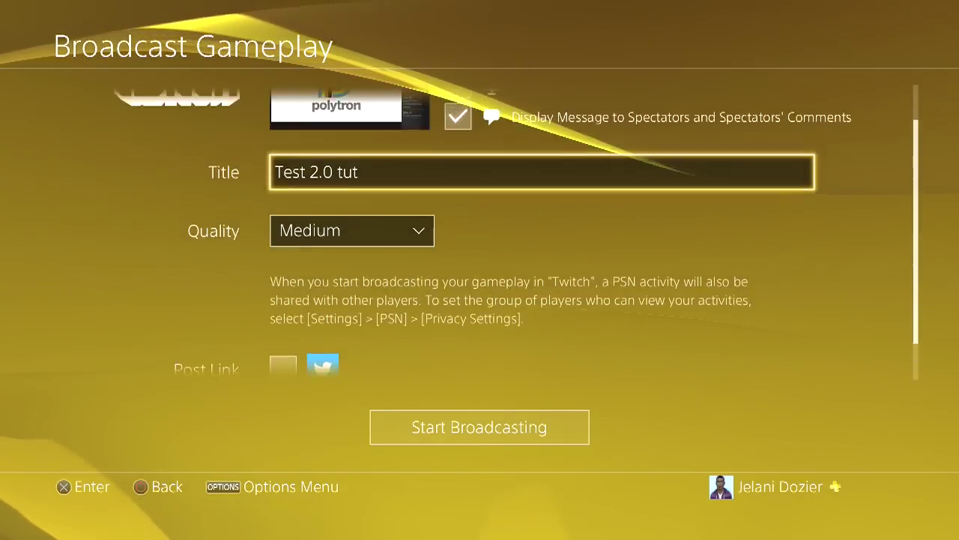
pyautogui.press('Up')
# Start broadcasting the gameplay on Twitch
pyautogui.press('Down')
pyautogui.press('Down')
pyautogui.press('Down')
pyautogui.press('Down')
pyautogui.press('Down')
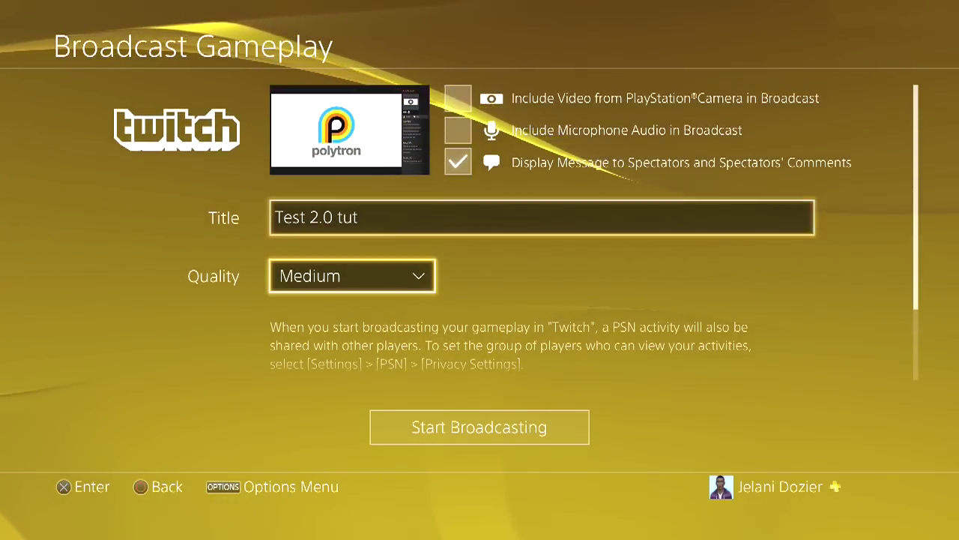
pyautogui.press('Return')
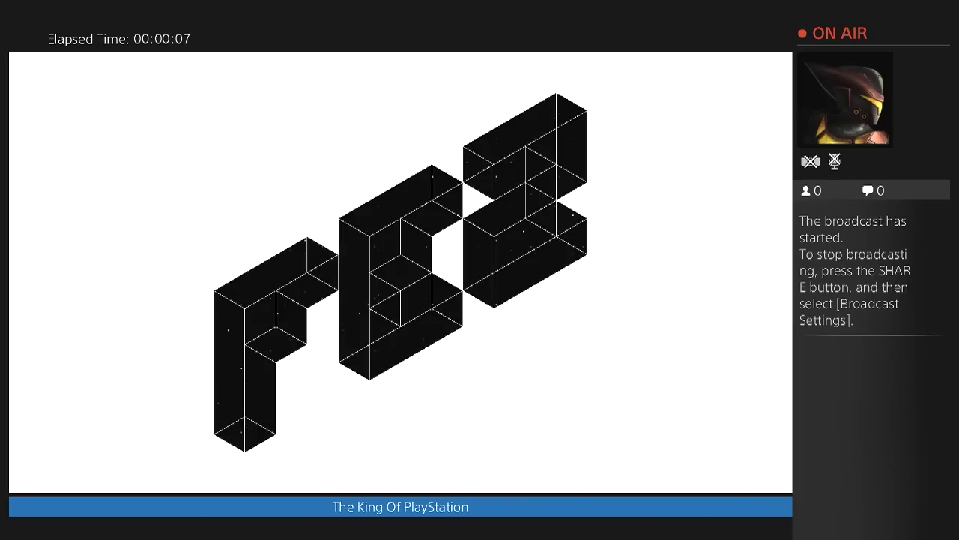
# Play FEZ during the live broadcast and advance Dot's dialogue
pyautogui.press('Return')
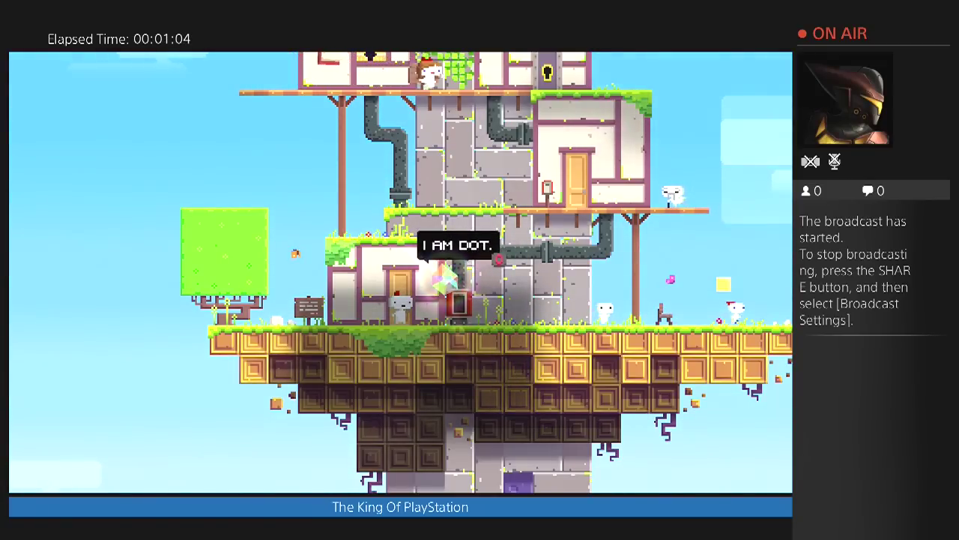
pyautogui.press('Return')
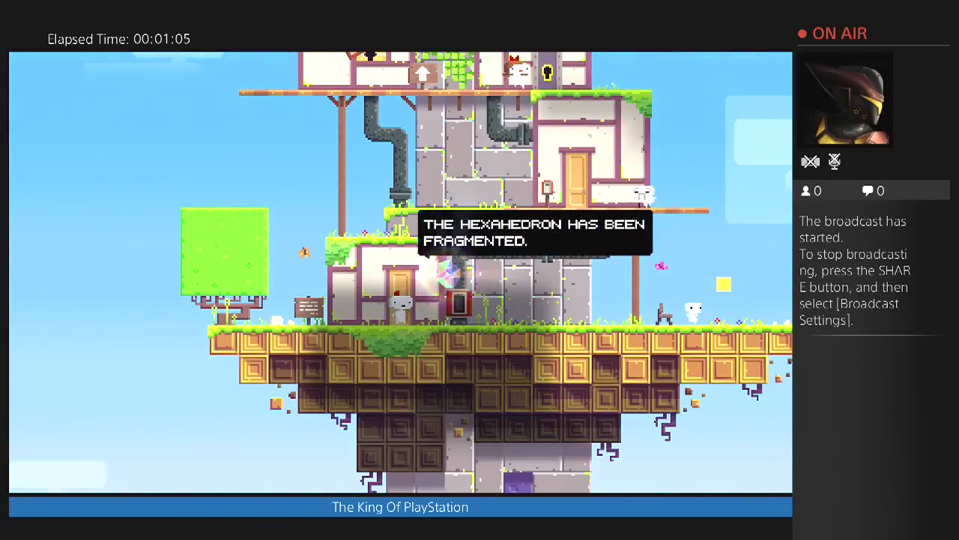